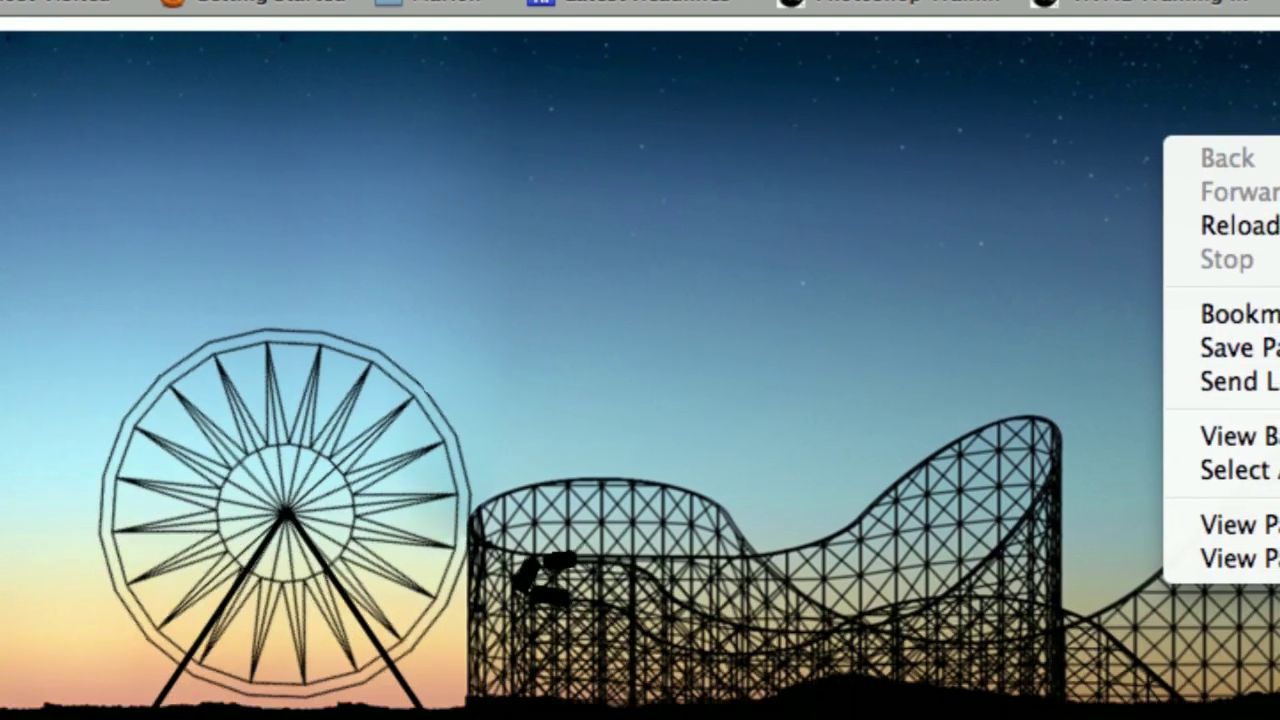
# Step: Look through the AdobeXpert blog article "Adobe Edge, el futuro de la animación basada en estándares", including its embedded preview video
pyautogui.press('Escape')
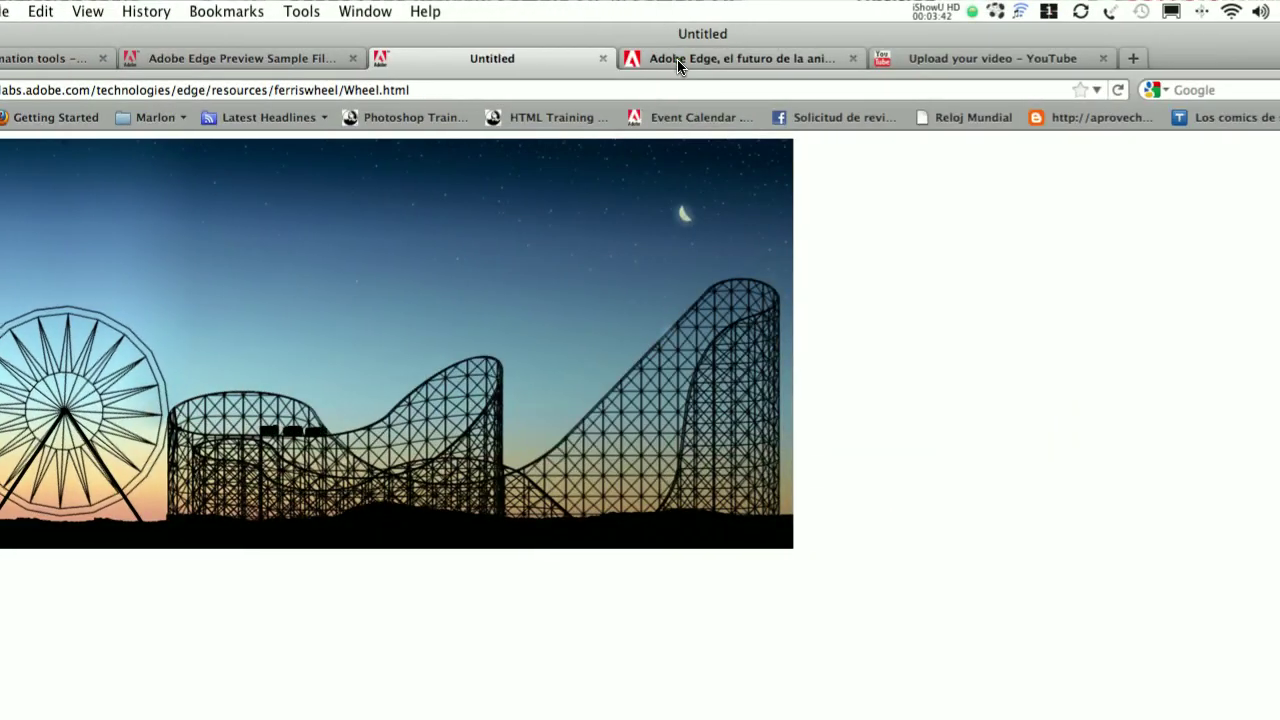
pyautogui.click(813, 58)
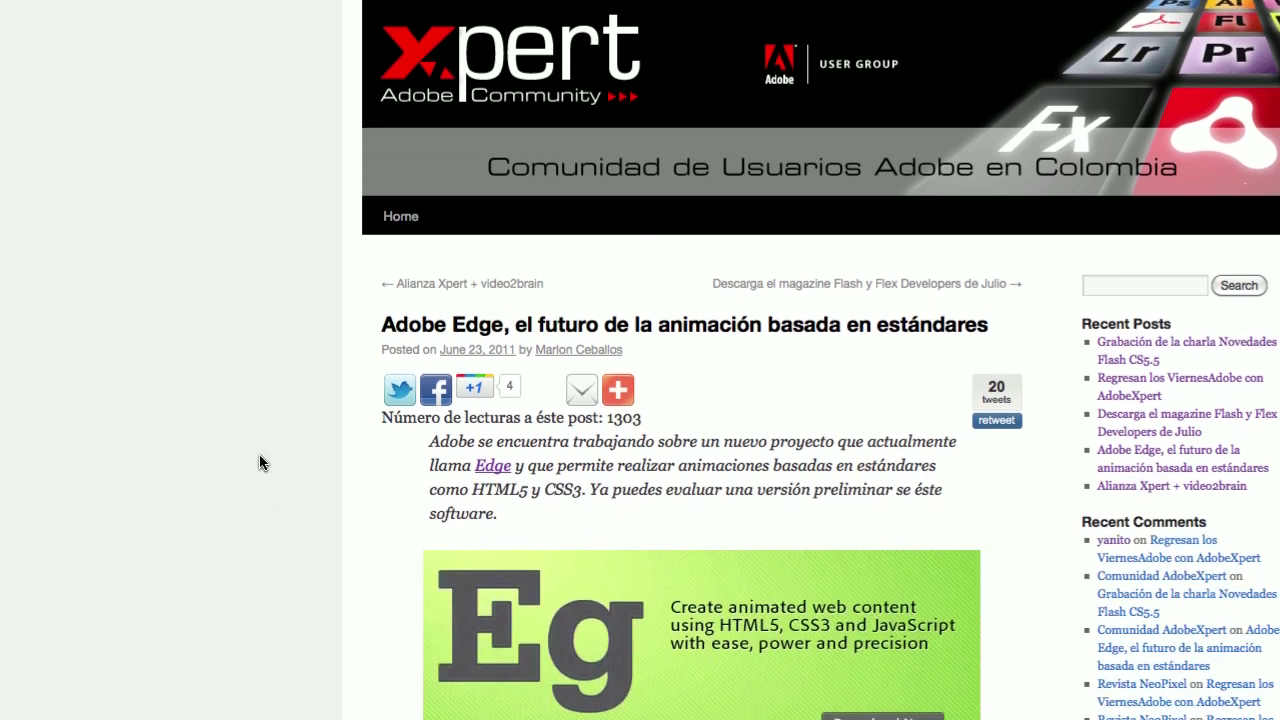
pyautogui.scroll(-3, 259, 375)
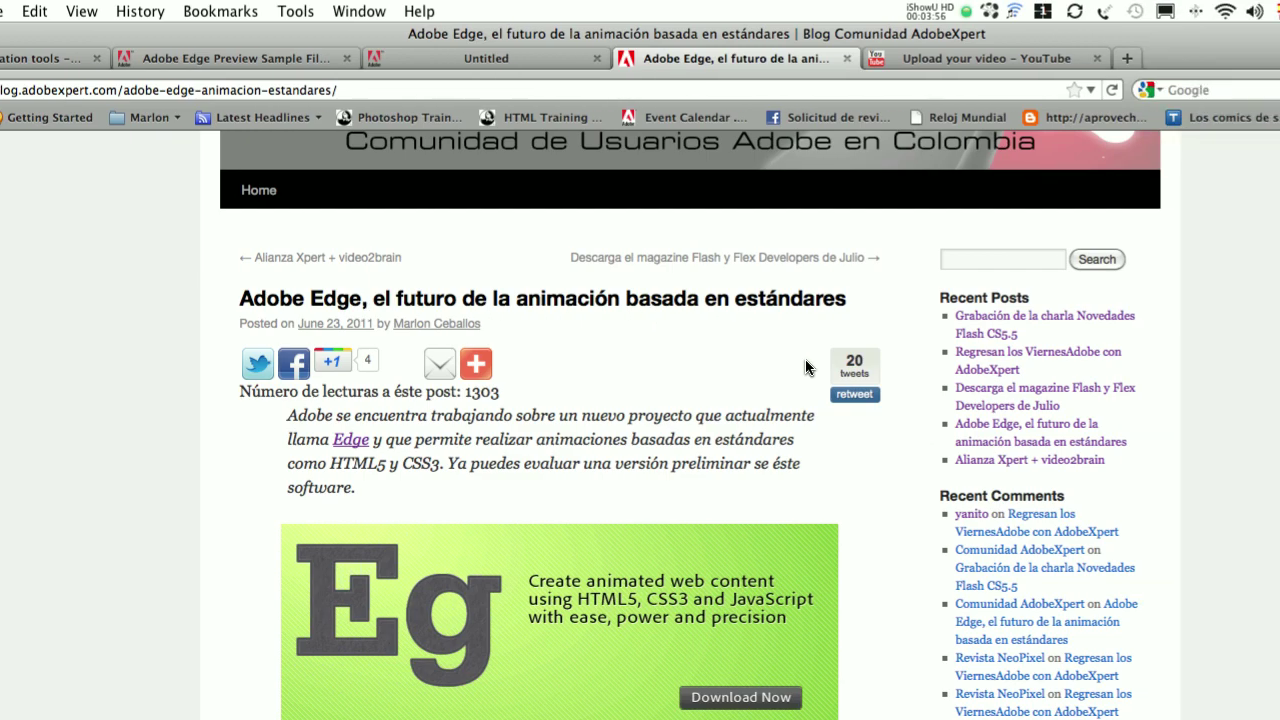
pyautogui.scroll(-9, 949, 392)
pyautogui.scroll(-10, 643, 367)
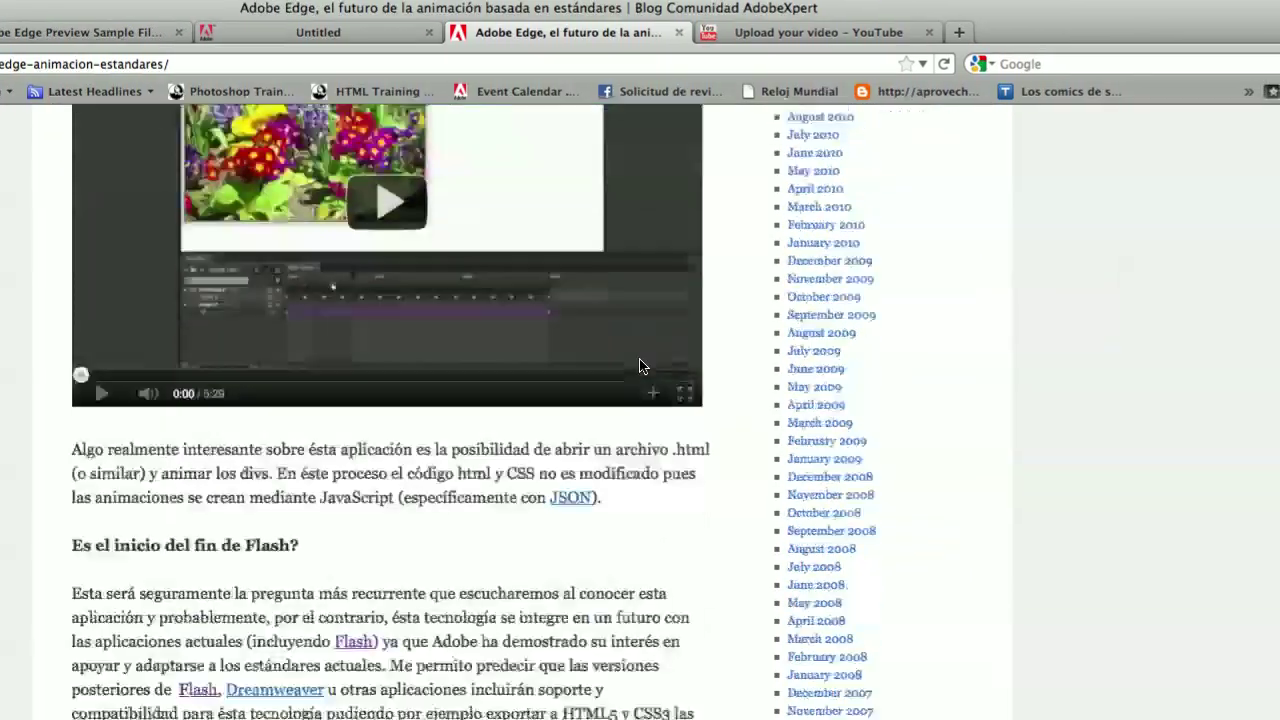
pyautogui.scroll(13, 643, 365)
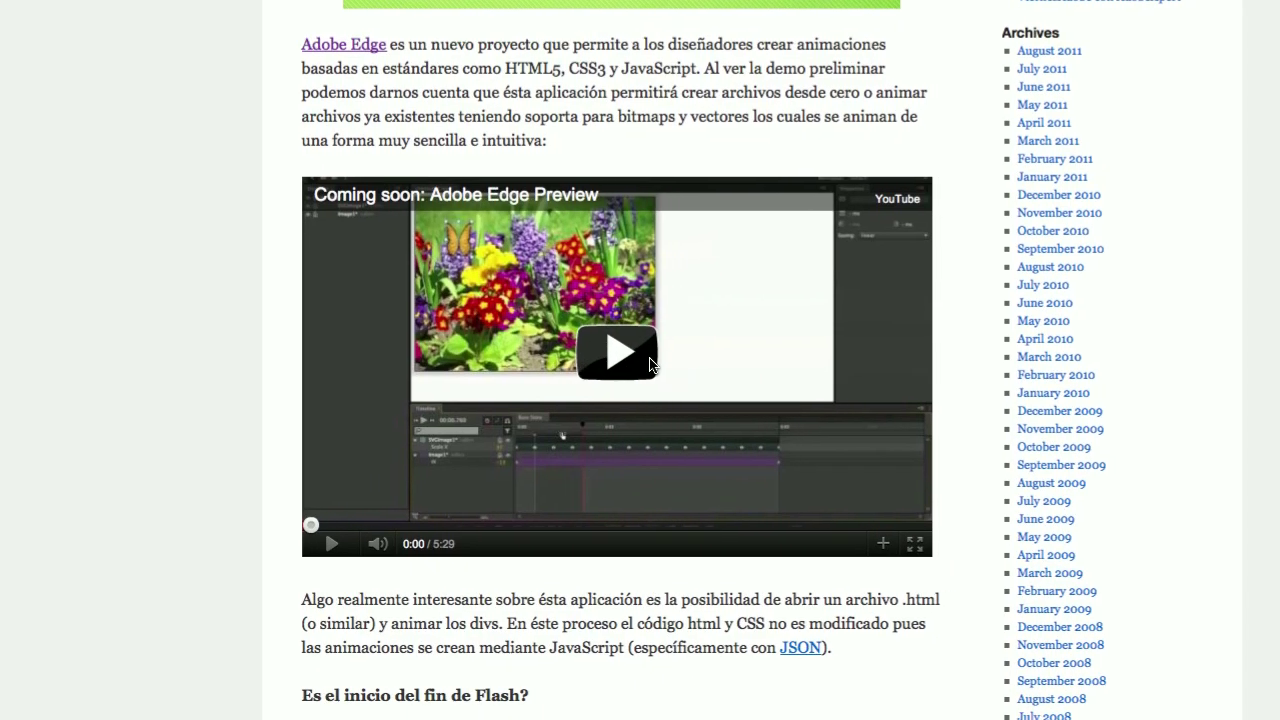
pyautogui.scroll(10, 641, 357)
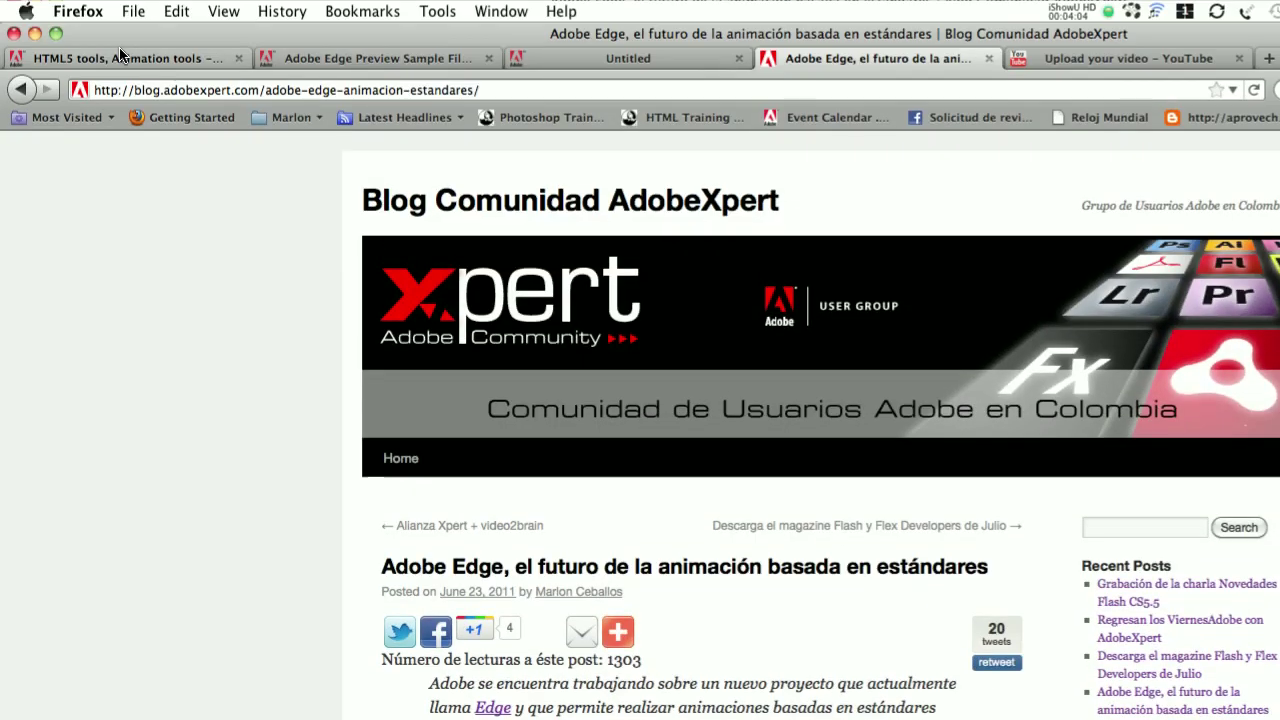
# Step: Put the browser away, switch to Adobe Edge and create a new composition
pyautogui.click(31, 35)
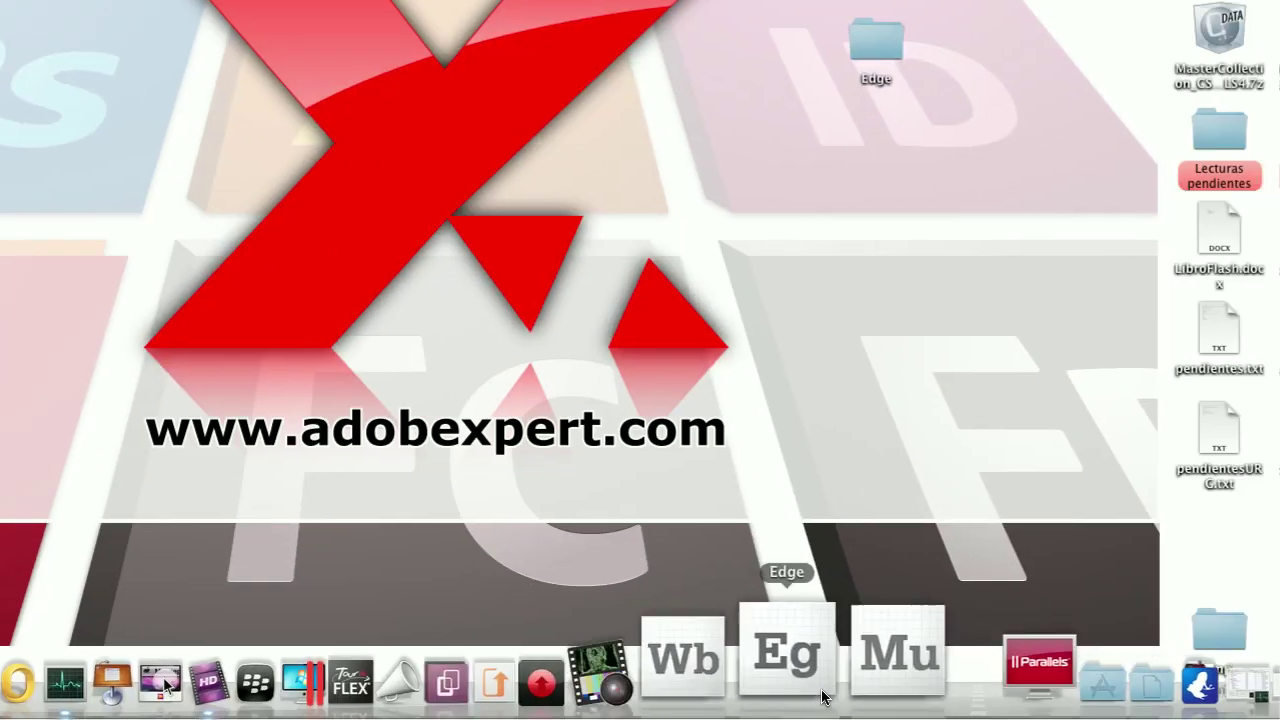
pyautogui.click(822, 697)
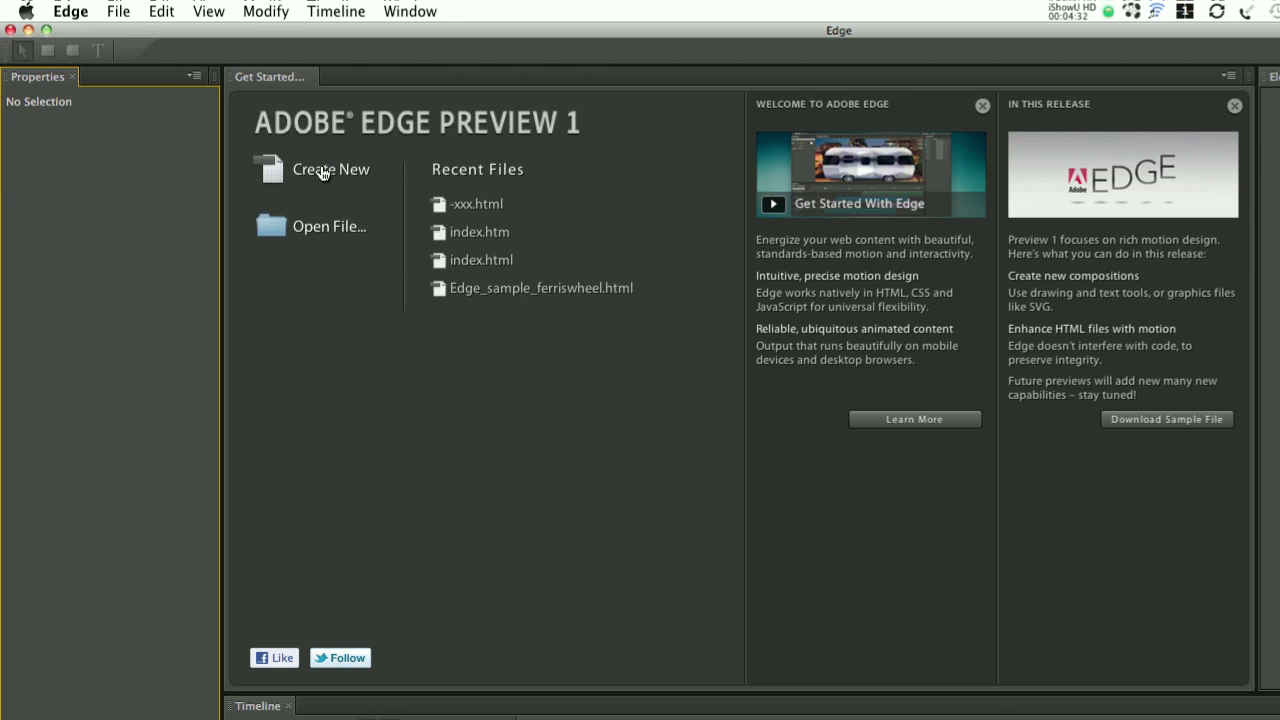
pyautogui.click(321, 172)
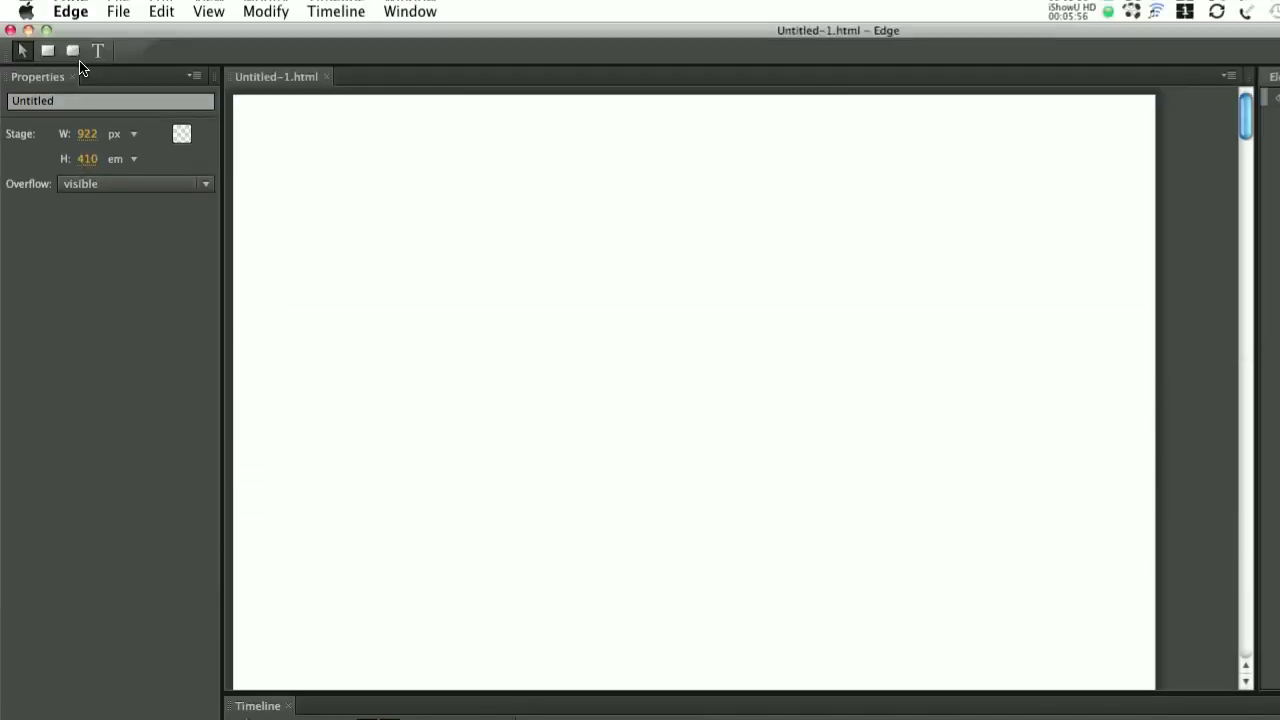
# Step: Draw a square of about 146 px near the stage's upper left corner
pyautogui.click(48, 50)
pyautogui.moveTo(286, 158); pyautogui.dragTo(432, 307)
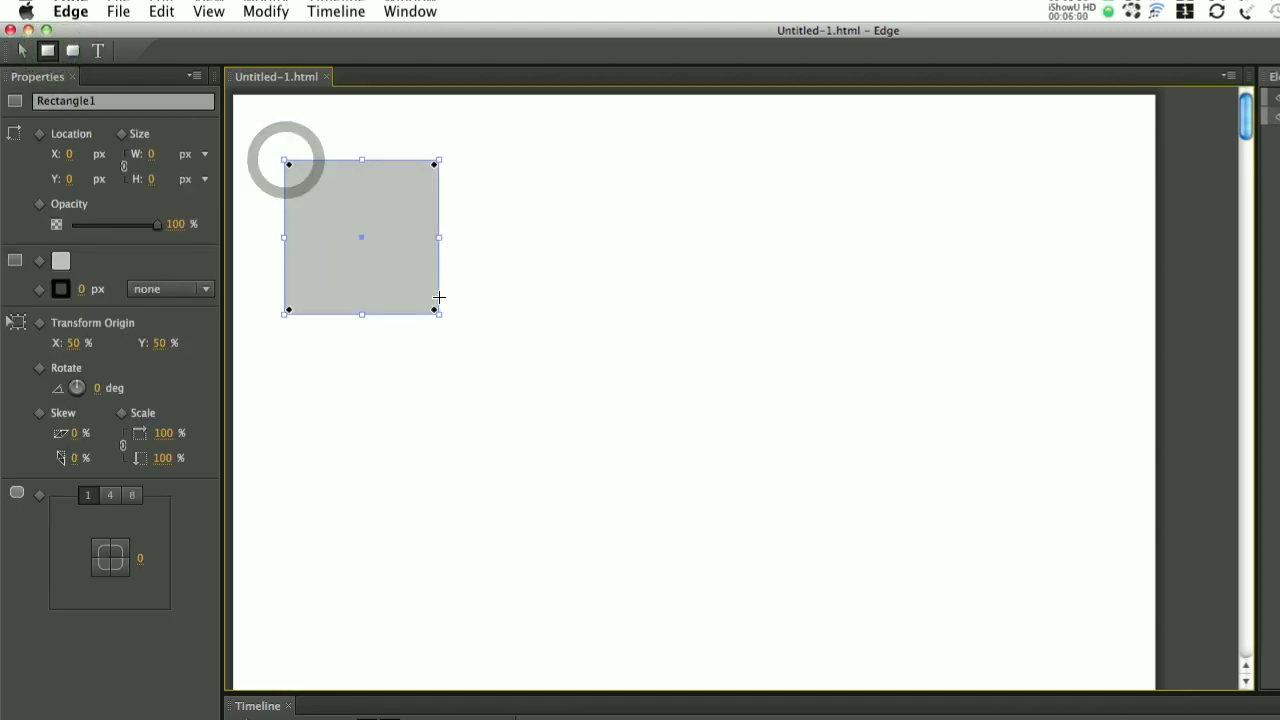
pyautogui.press('v')
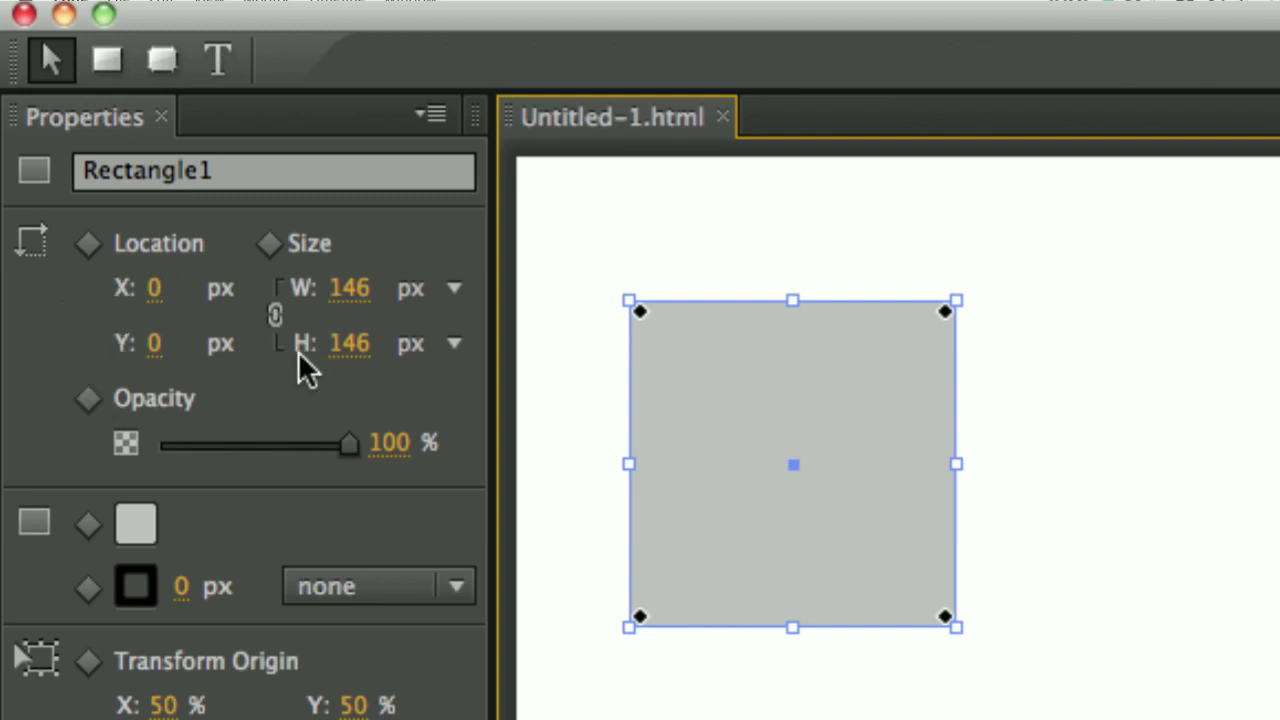
pyautogui.moveTo(350, 443); pyautogui.dragTo(380, 449)
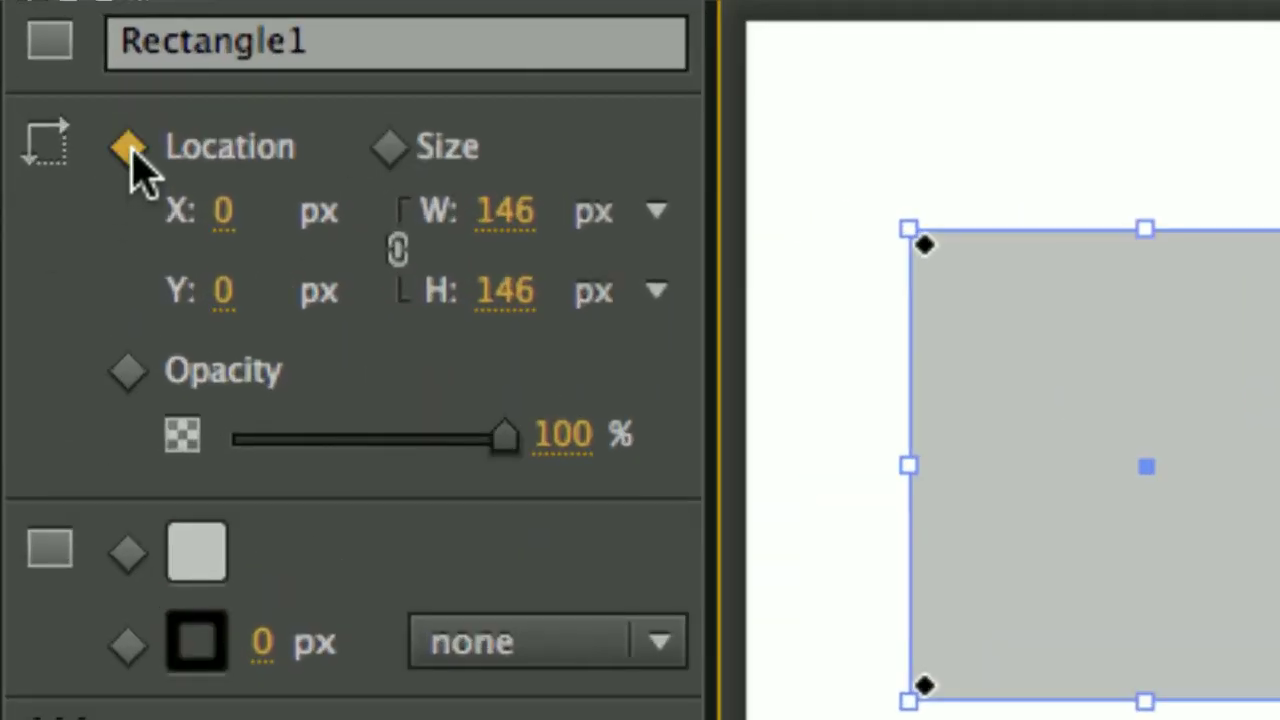
# Step: Keyframe the square's location and size at 0:00, and at 0:03 place it at about X 571, Y 230, enlarged to about 244 px
pyautogui.click(131, 151)
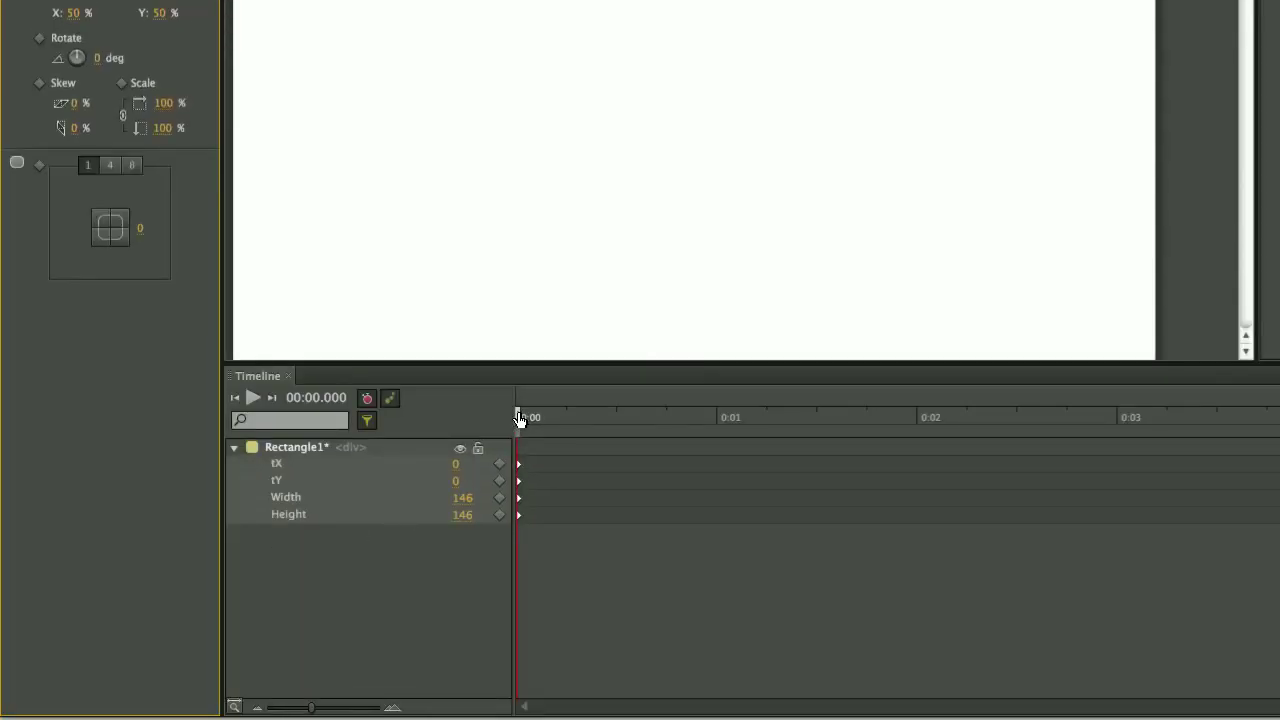
pyautogui.moveTo(578, 419); pyautogui.dragTo(1160, 417)
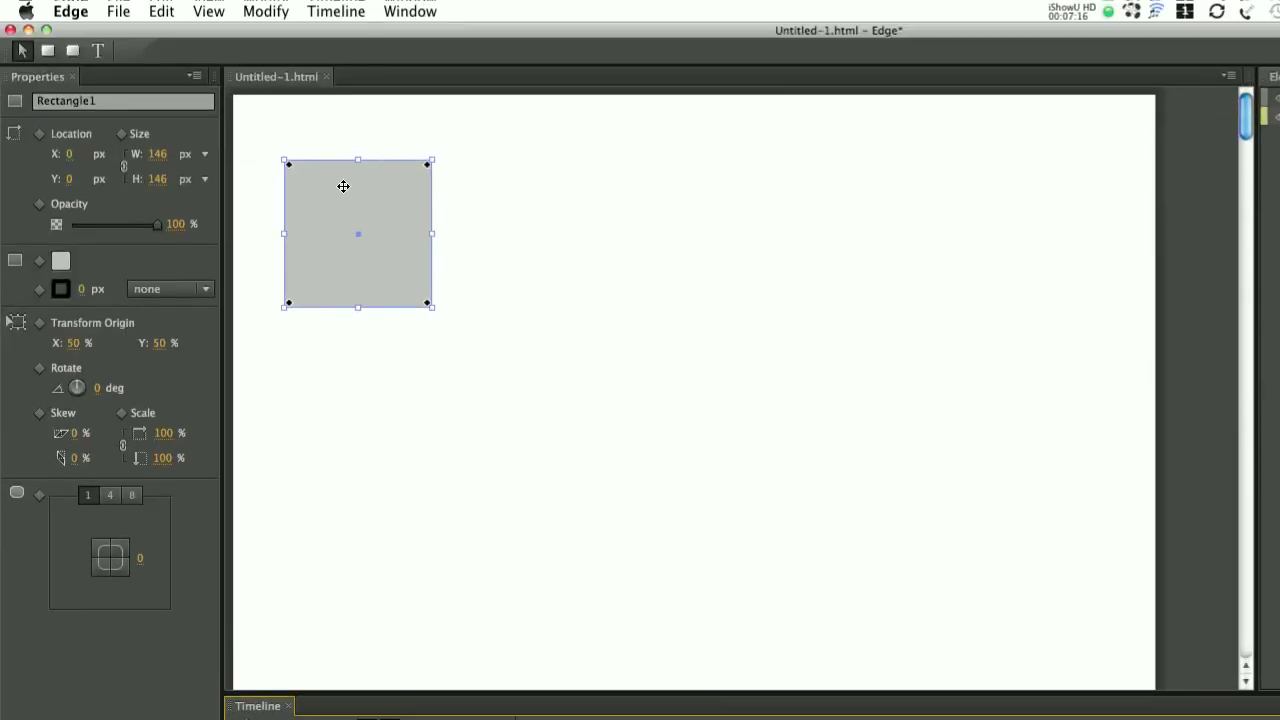
pyautogui.moveTo(343, 186); pyautogui.dragTo(1012, 511)
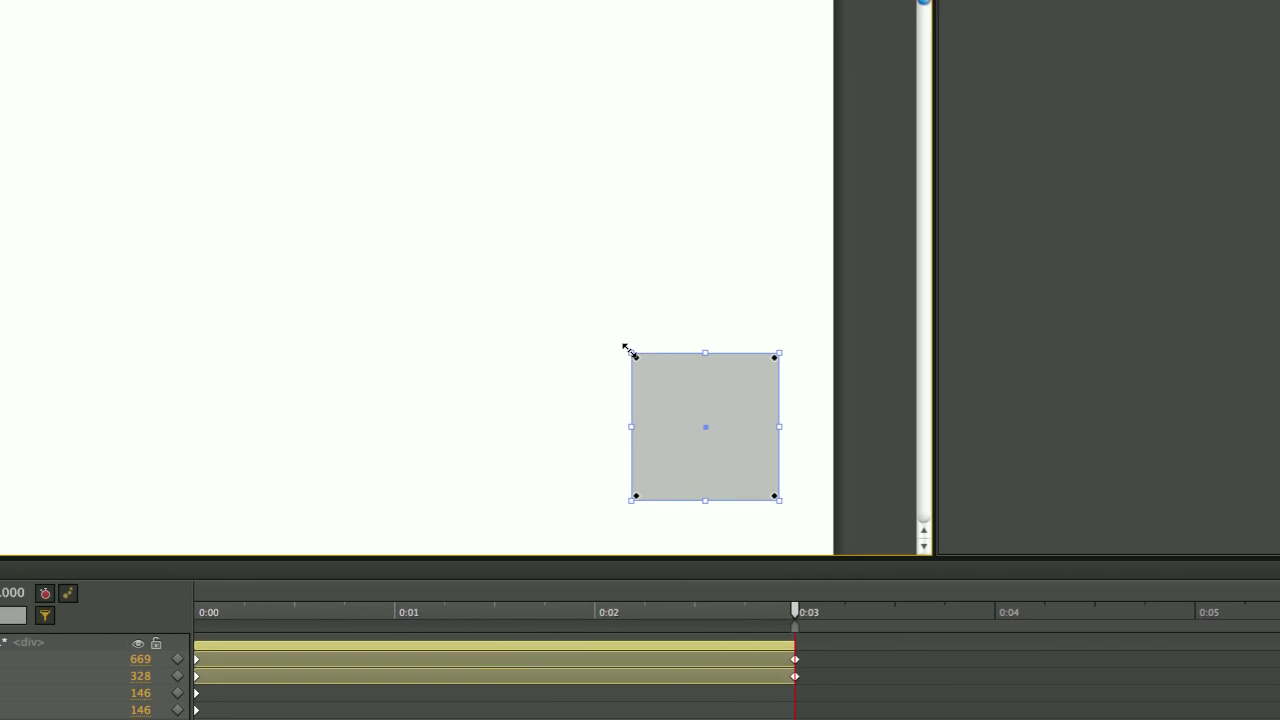
pyautogui.moveTo(587, 337); pyautogui.dragTo(543, 289)
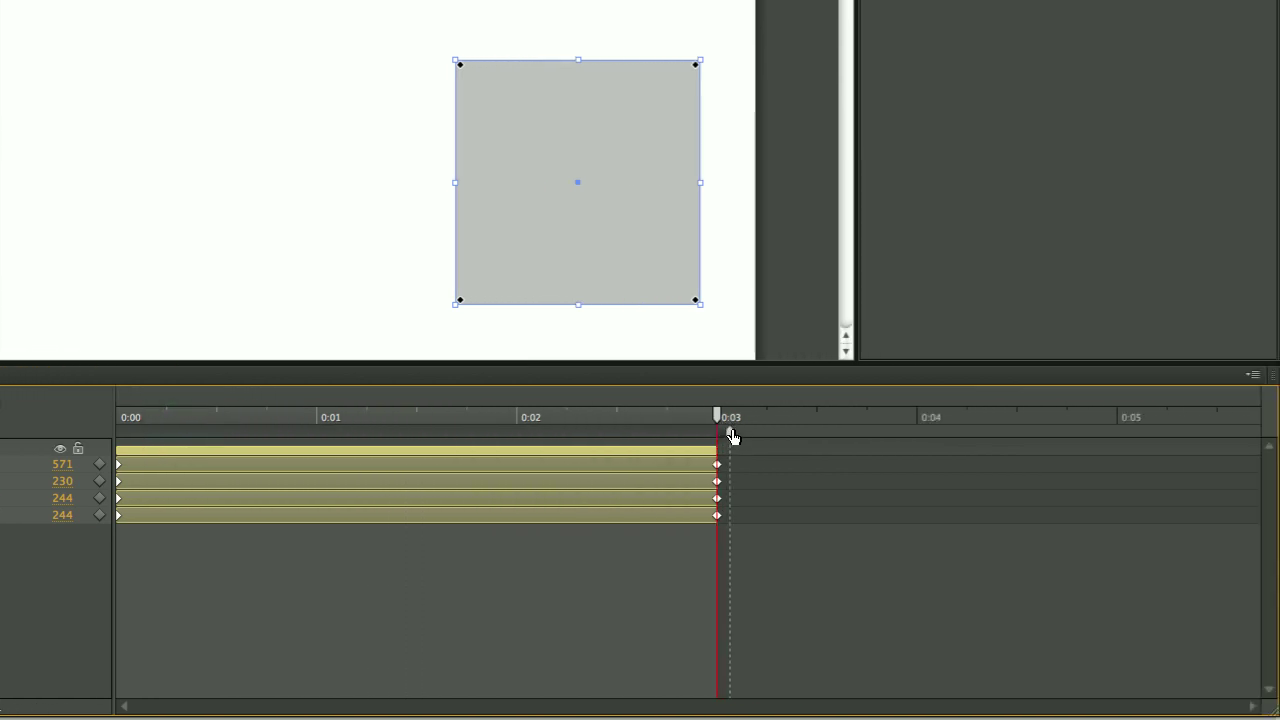
# Step: Keyframe the square's rotation at 0:00, rotate it to about 51 degrees at 0:03, and scrub through the animation
pyautogui.moveTo(665, 417); pyautogui.dragTo(145, 411)
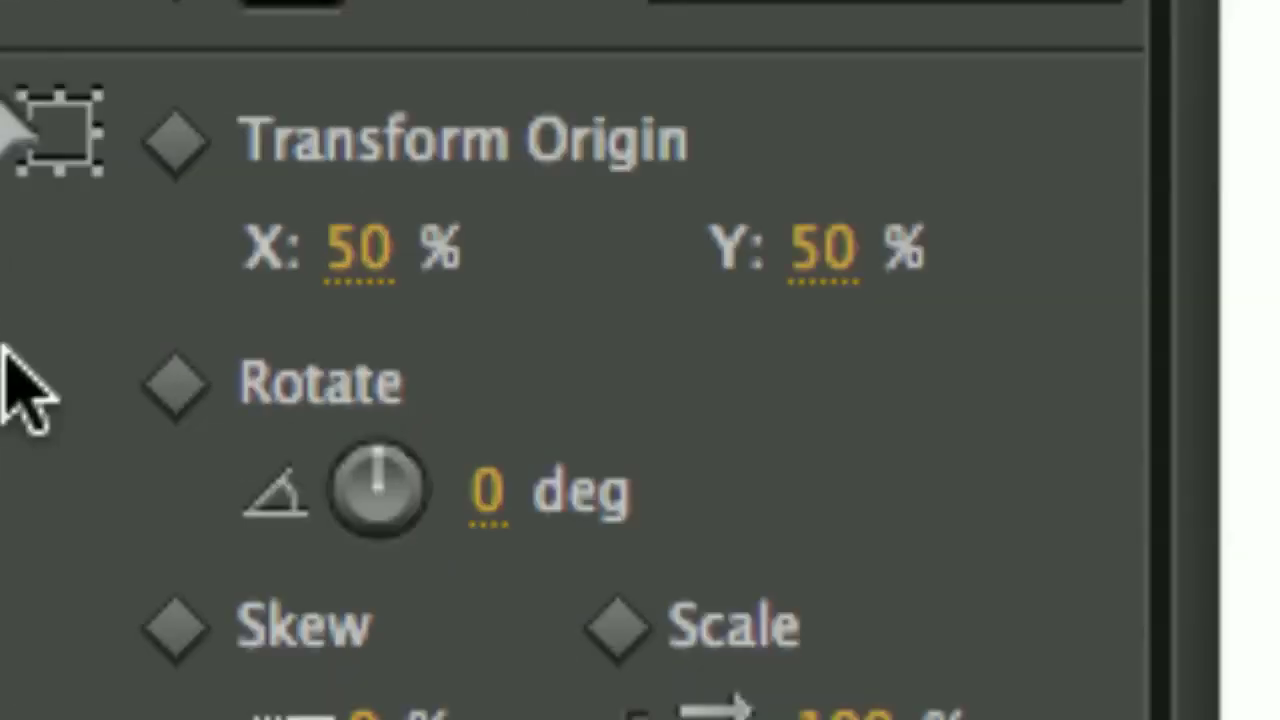
pyautogui.click(172, 383)
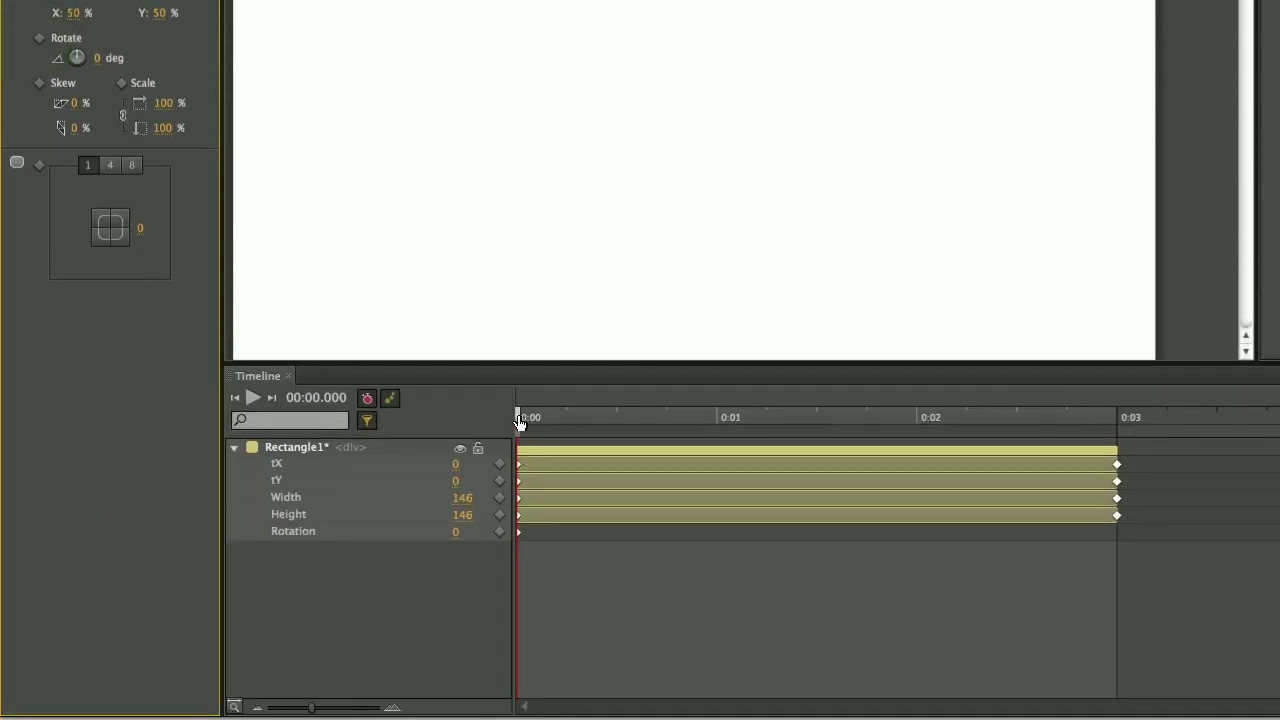
pyautogui.moveTo(519, 422); pyautogui.dragTo(1136, 418)
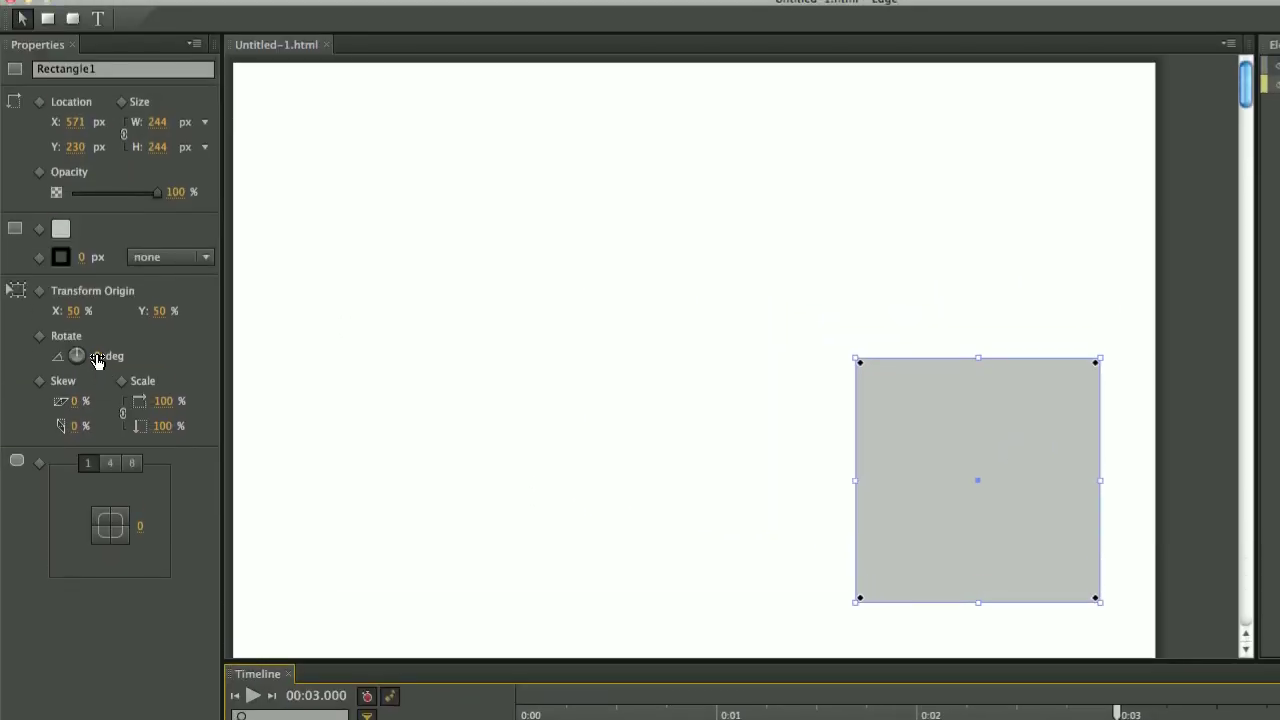
pyautogui.moveTo(96, 360); pyautogui.dragTo(104, 366)
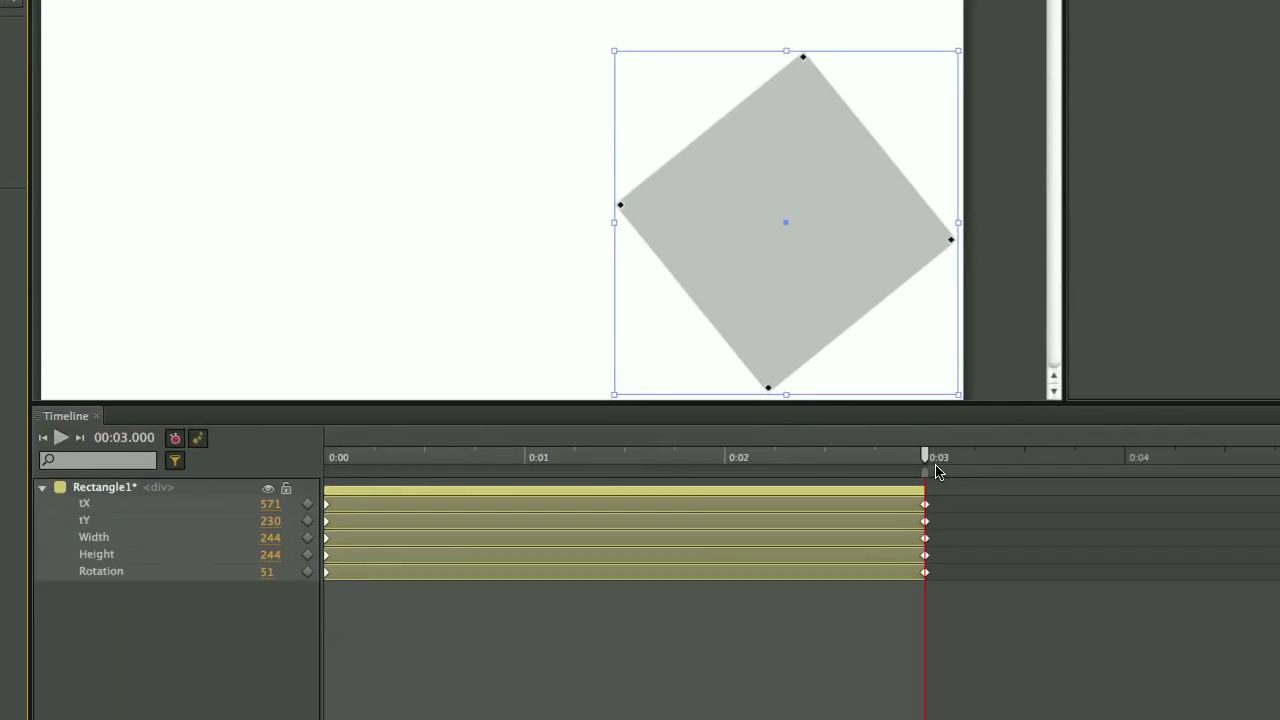
pyautogui.moveTo(927, 463); pyautogui.dragTo(322, 444)
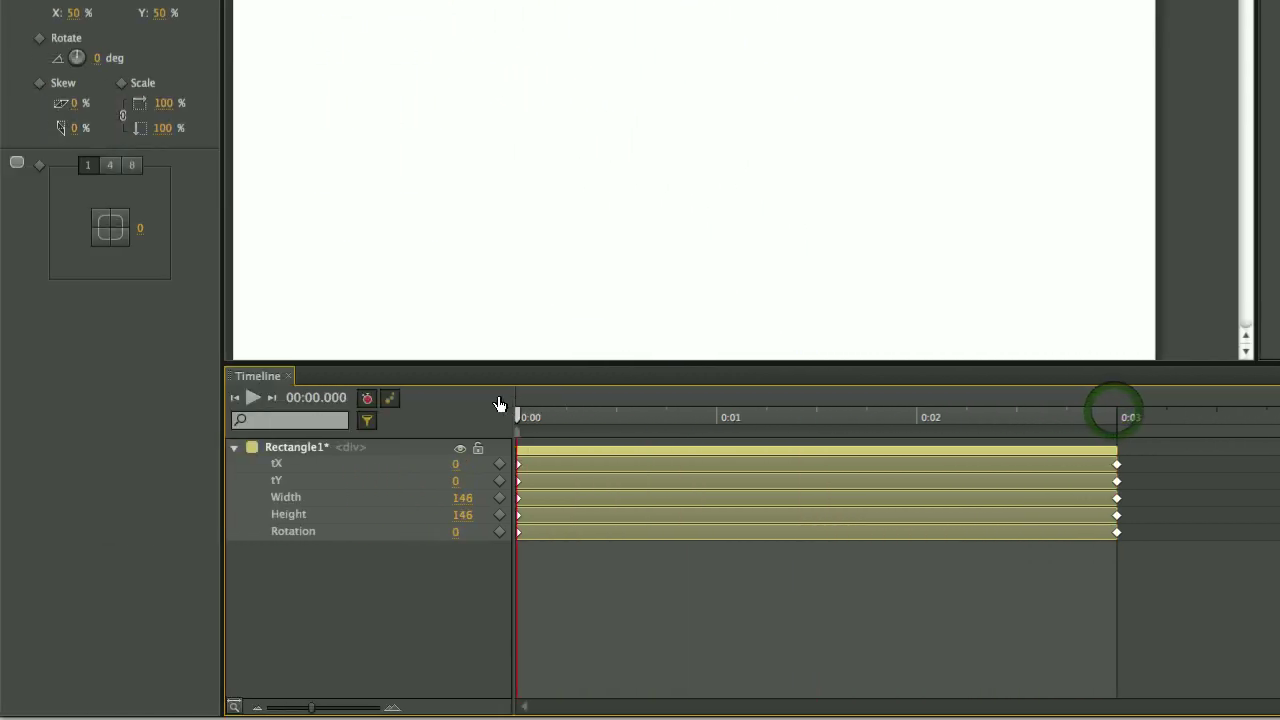
pyautogui.moveTo(663, 403); pyautogui.dragTo(1078, 364)
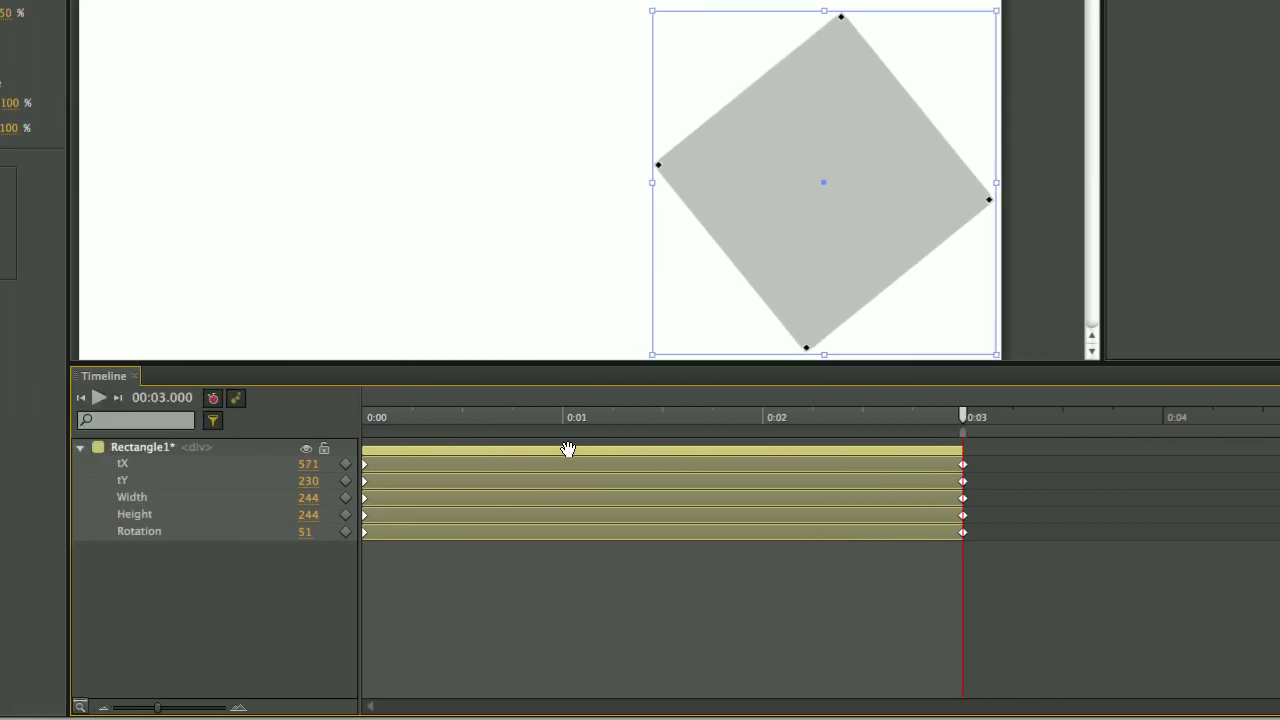
# Step: Apply easeInQuad easing to all of the square's transitions and scrub the timeline between 0:03 and 0:00 to preview it
pyautogui.click(321, 453)
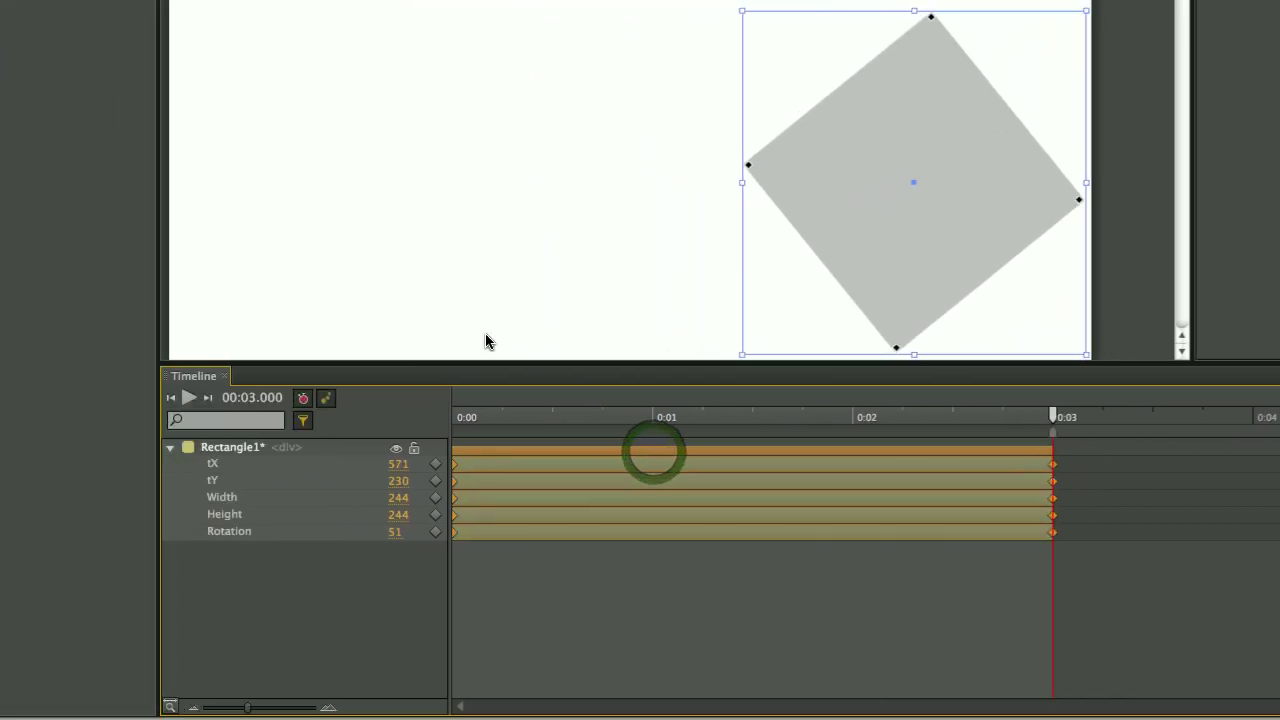
pyautogui.click(390, 248)
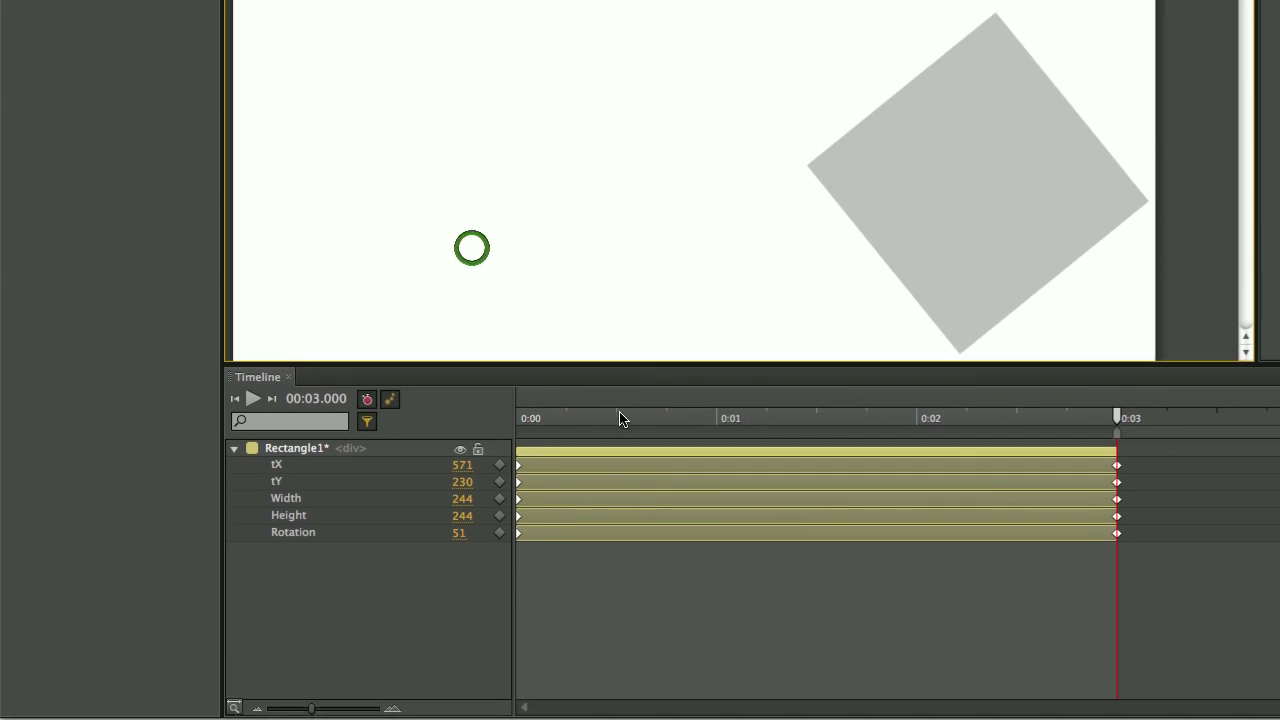
pyautogui.click(616, 451)
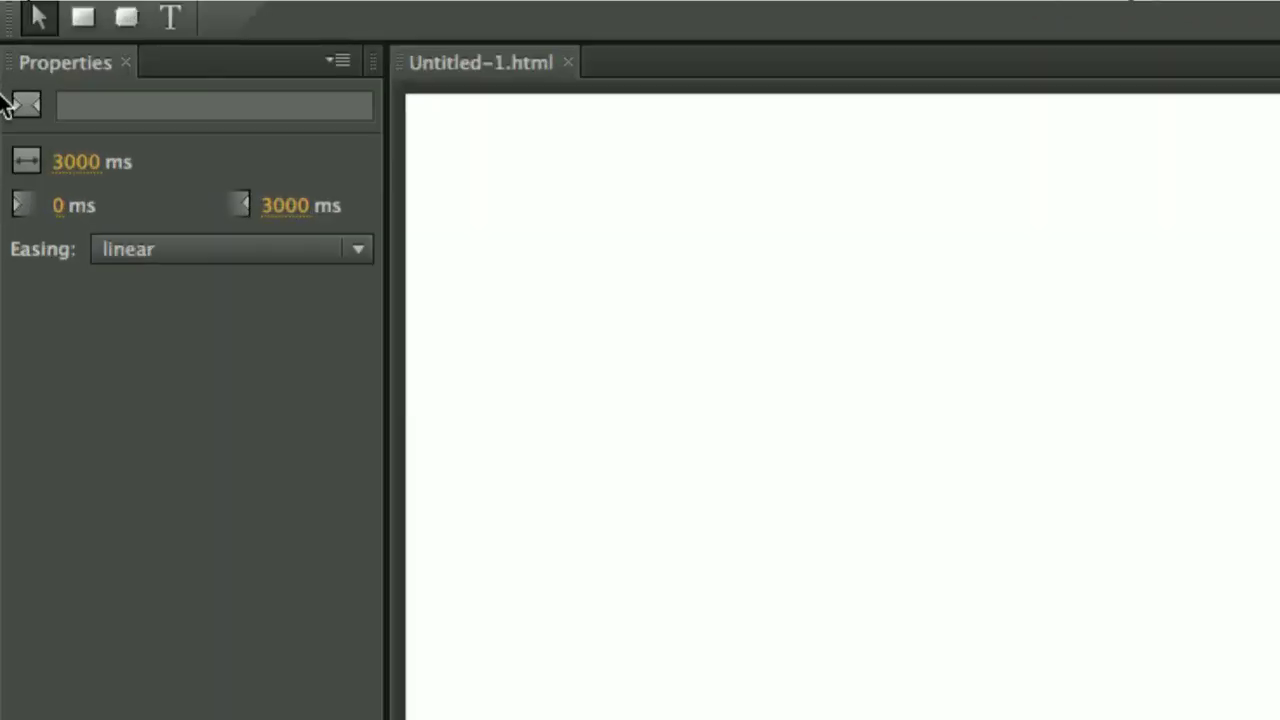
pyautogui.click(275, 340)
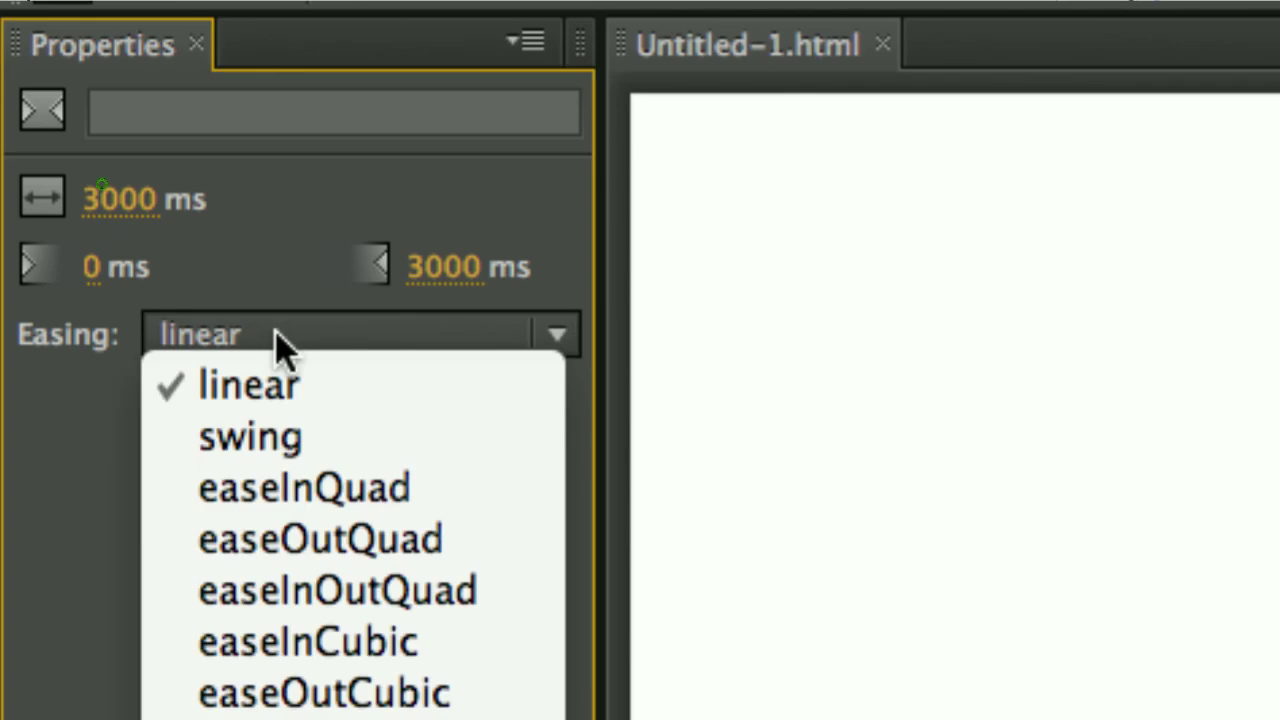
pyautogui.click(333, 508)
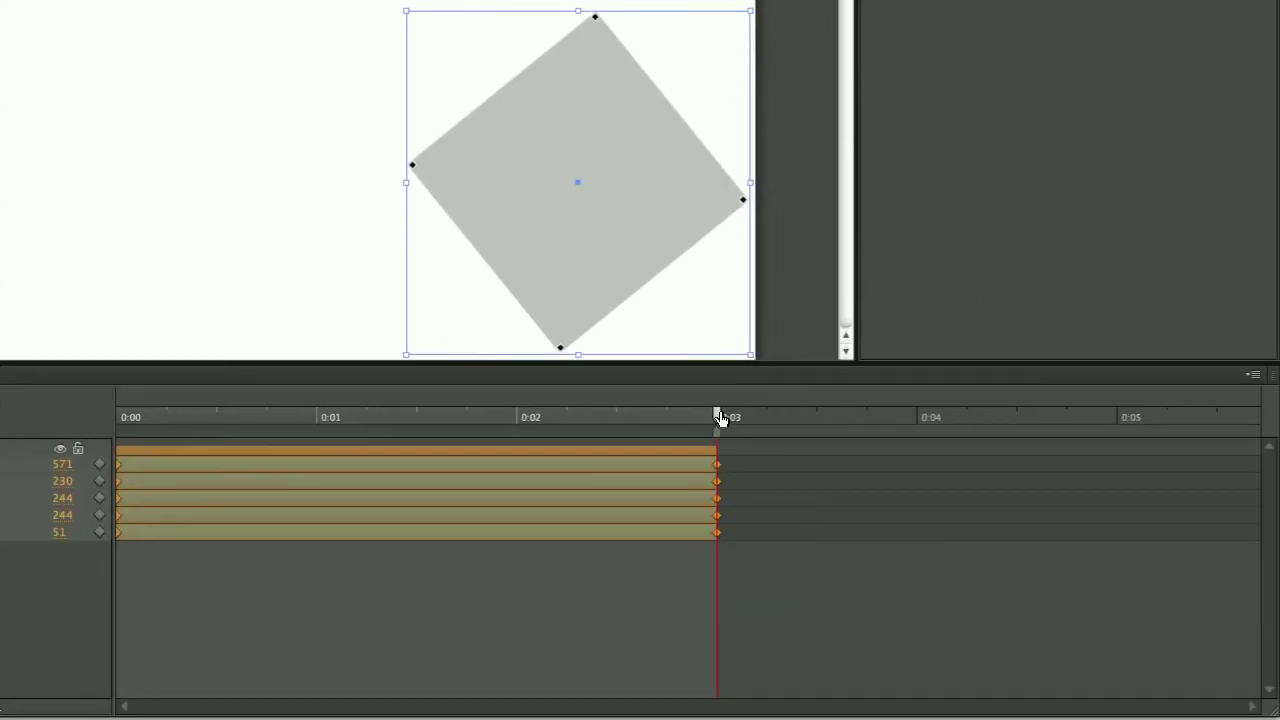
pyautogui.moveTo(719, 418); pyautogui.dragTo(611, 405)
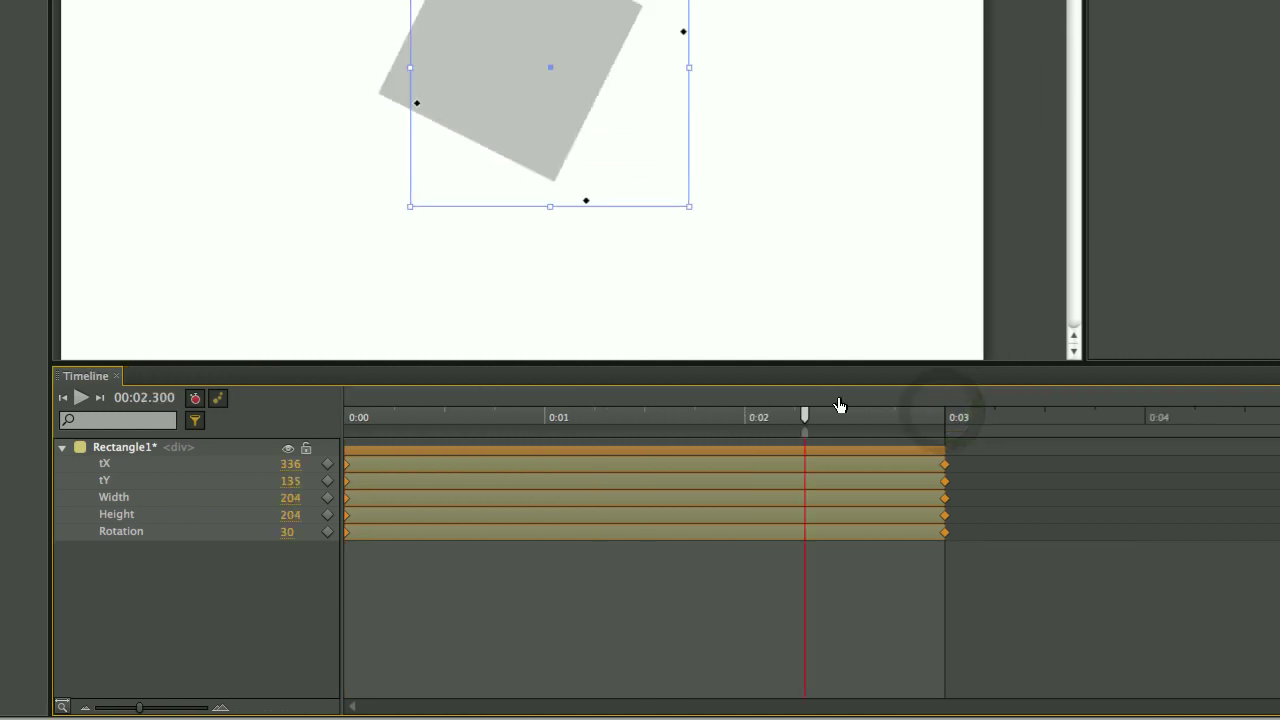
pyautogui.moveTo(839, 405); pyautogui.dragTo(316, 409)
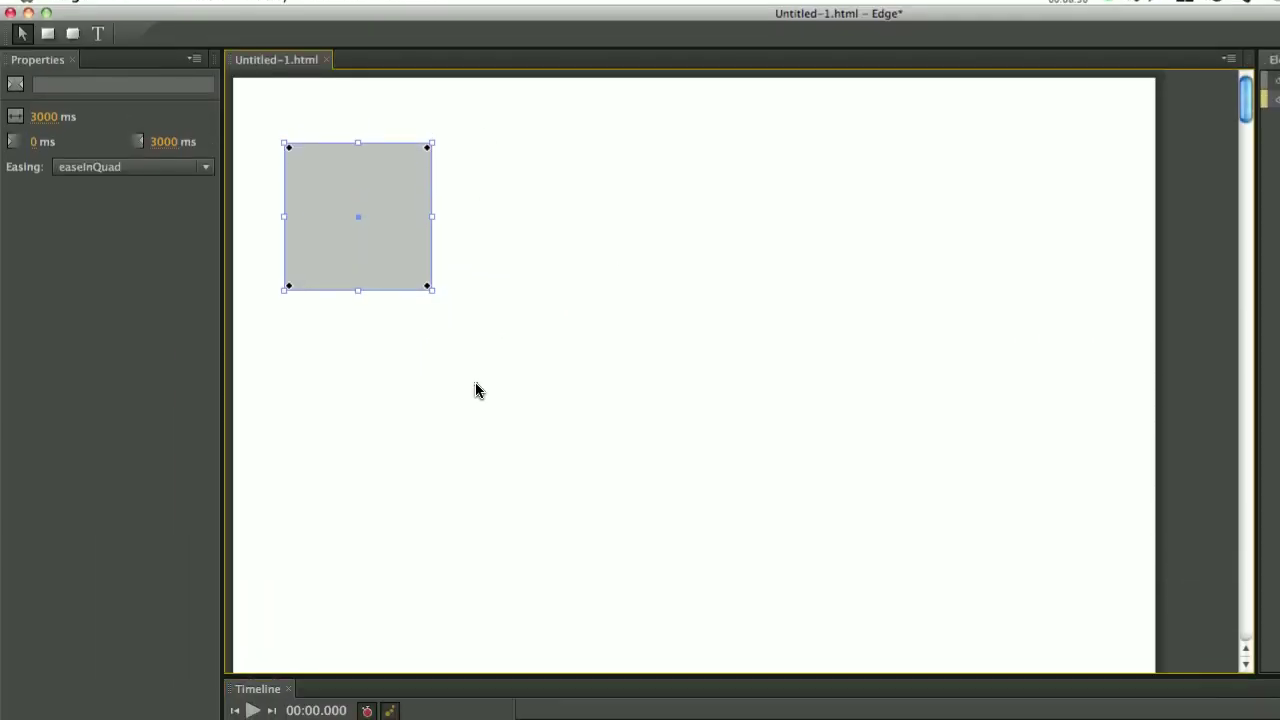
# Step: Draw a second, smaller square below the first one and round all its corners to a radius of about 31
pyautogui.click(476, 72)
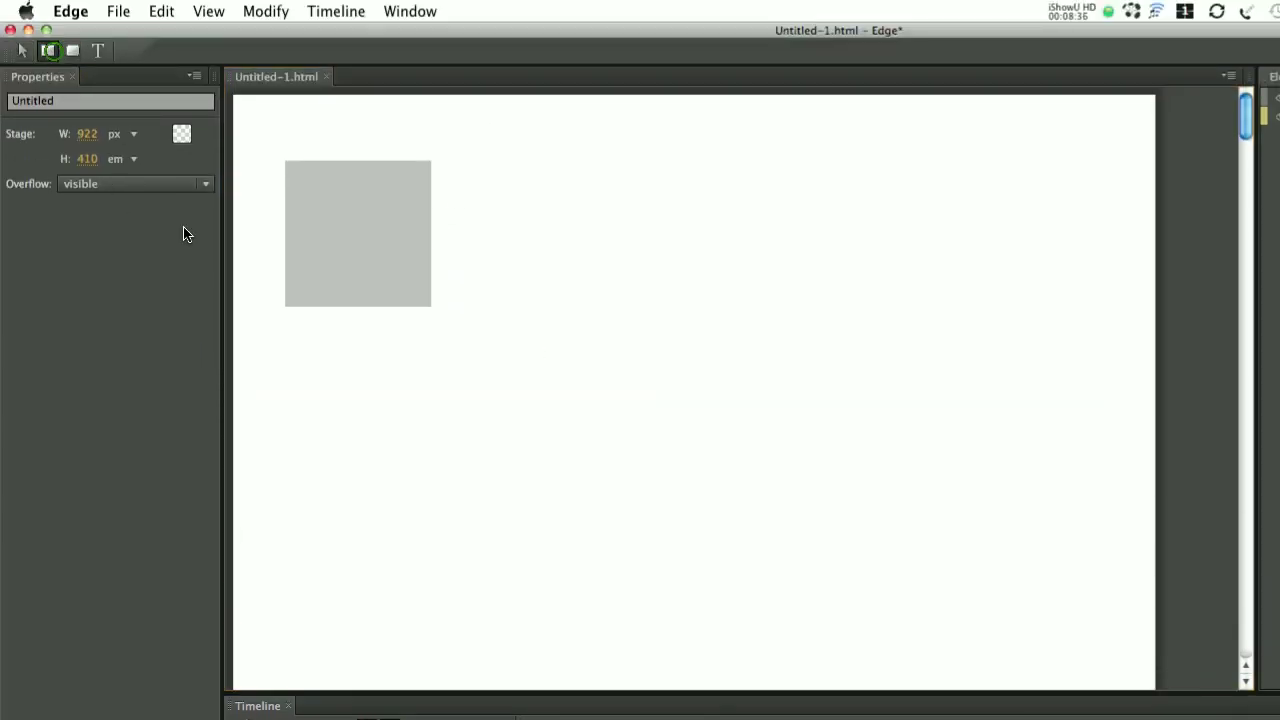
pyautogui.moveTo(331, 518); pyautogui.dragTo(467, 615)
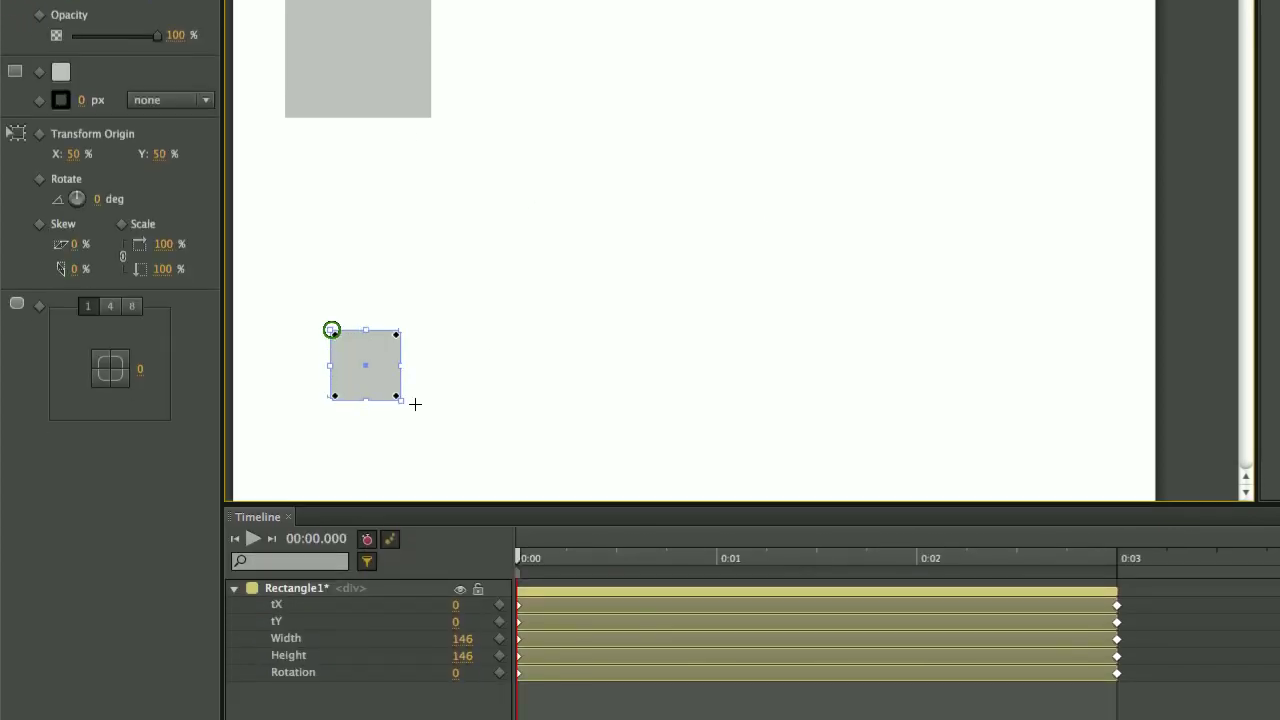
pyautogui.moveTo(467, 379); pyautogui.dragTo(458, 362)
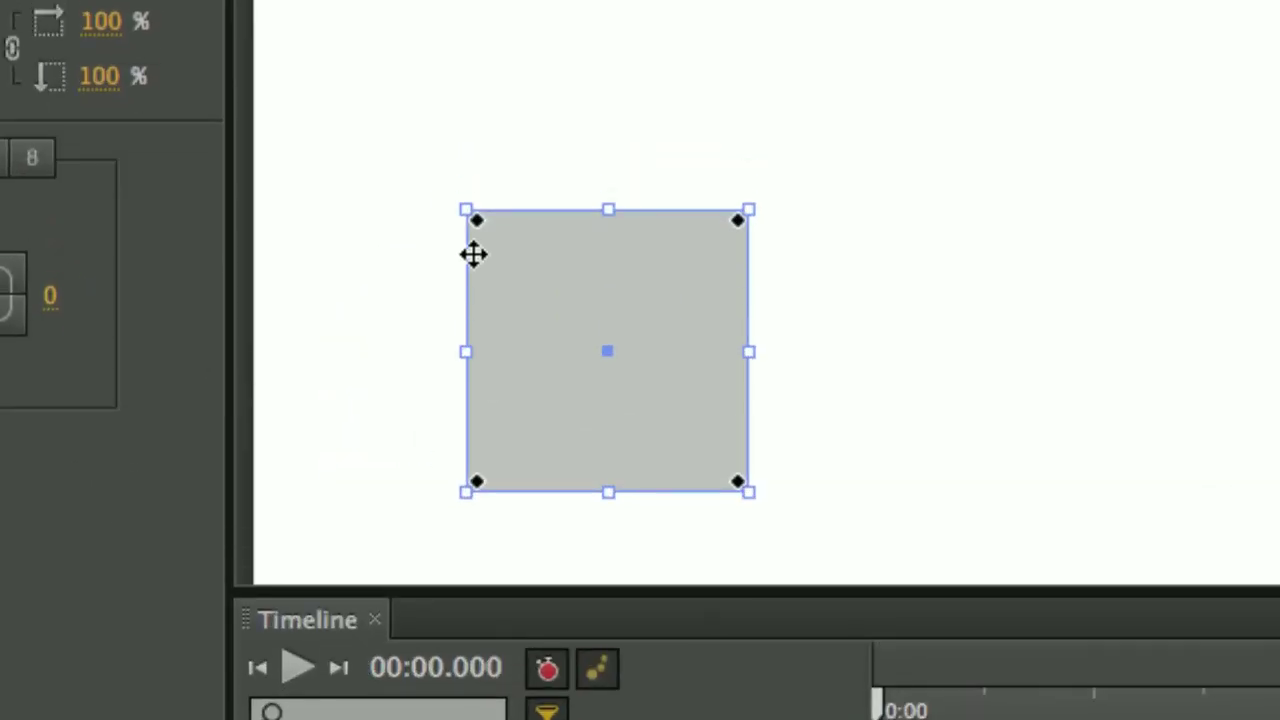
pyautogui.click(482, 226)
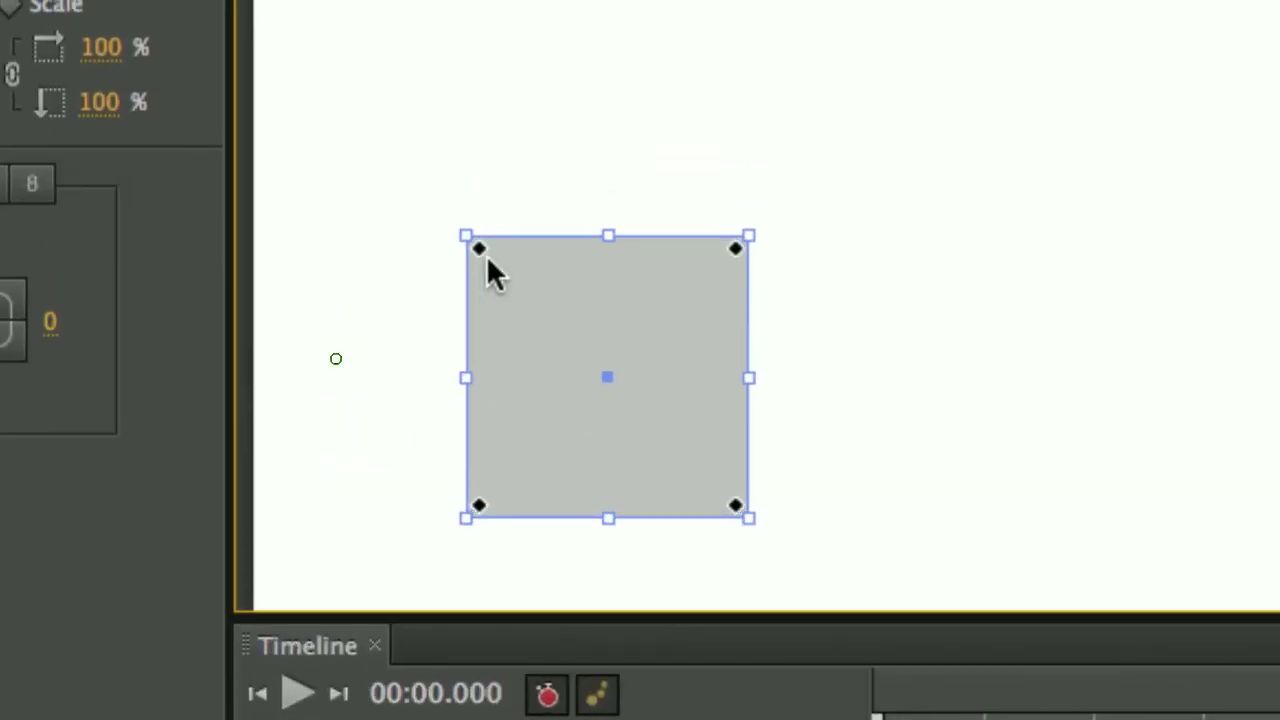
pyautogui.moveTo(487, 257); pyautogui.dragTo(524, 290)
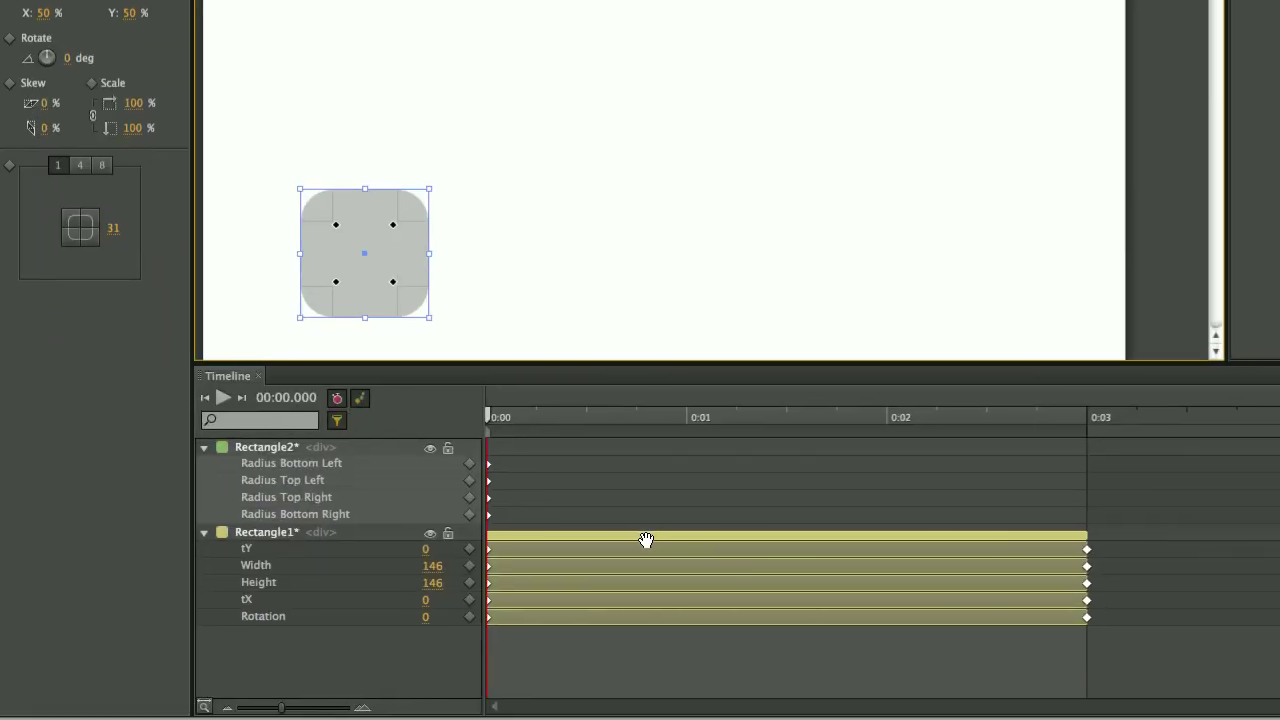
# Step: Copy all of the first square's transitions, paste them onto the rounded square, and zoom the stage out to check both
pyautogui.click(643, 537)
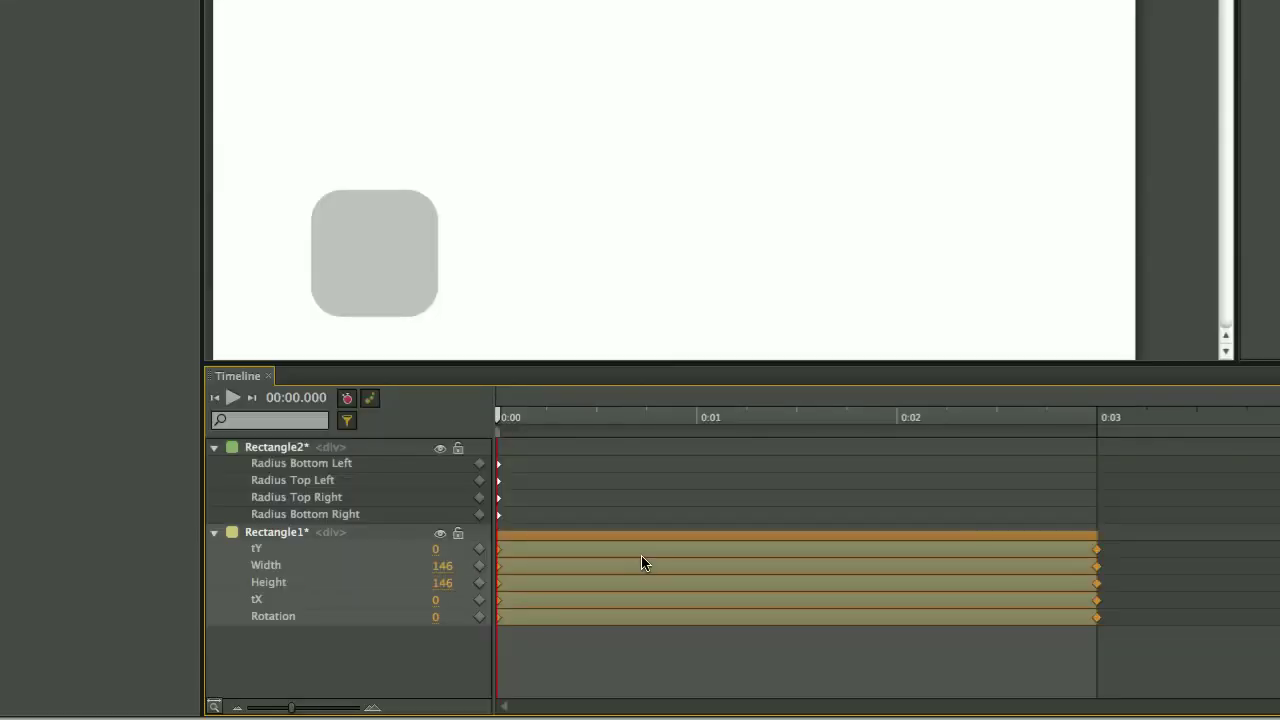
pyautogui.click(411, 281)
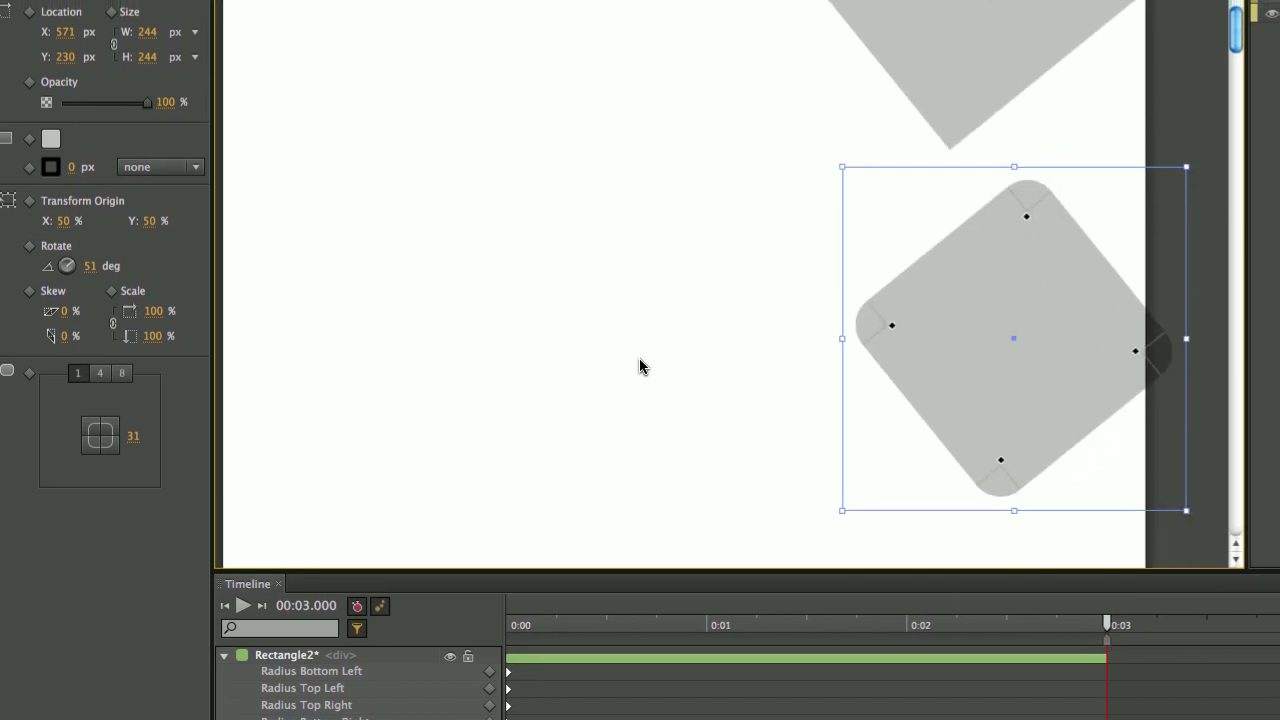
pyautogui.scroll(-4, 640, 360)
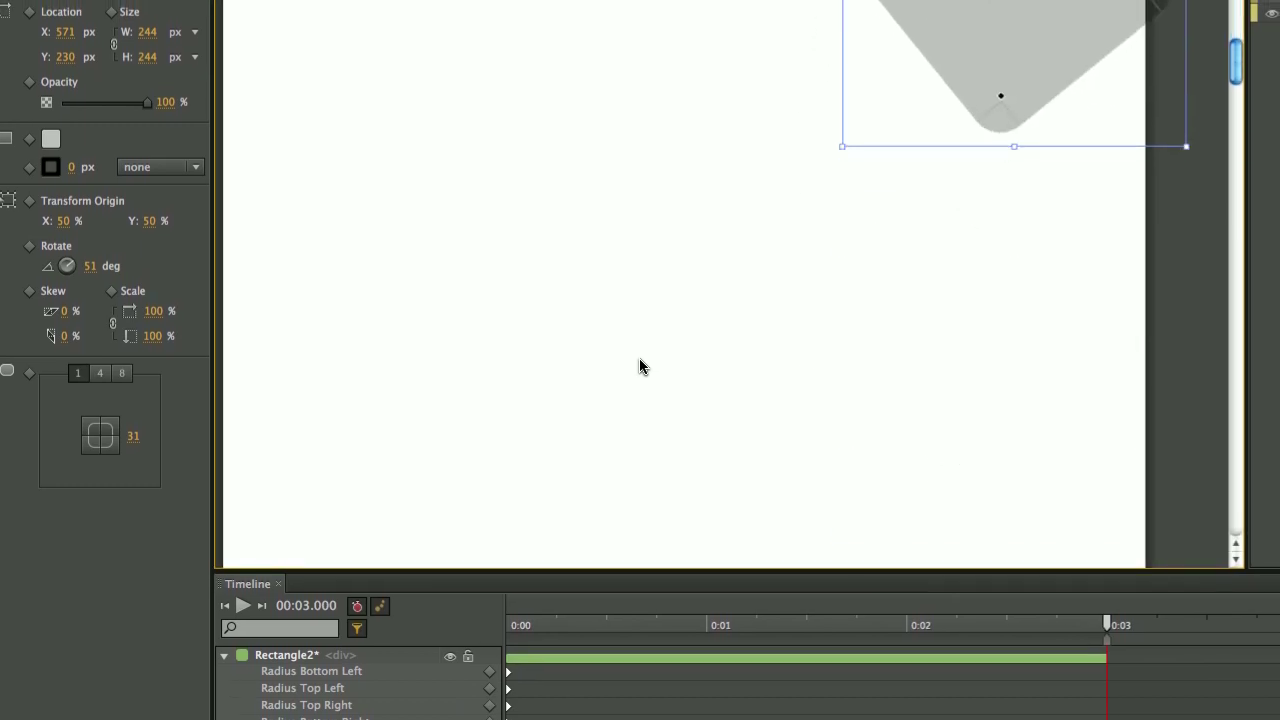
pyautogui.scroll(4, 640, 360)
pyautogui.scroll(-1, 639, 365)
pyautogui.scroll(1, 639, 365)
pyautogui.hotkey('ctrl', '-')
pyautogui.hotkey('ctrl', '-')
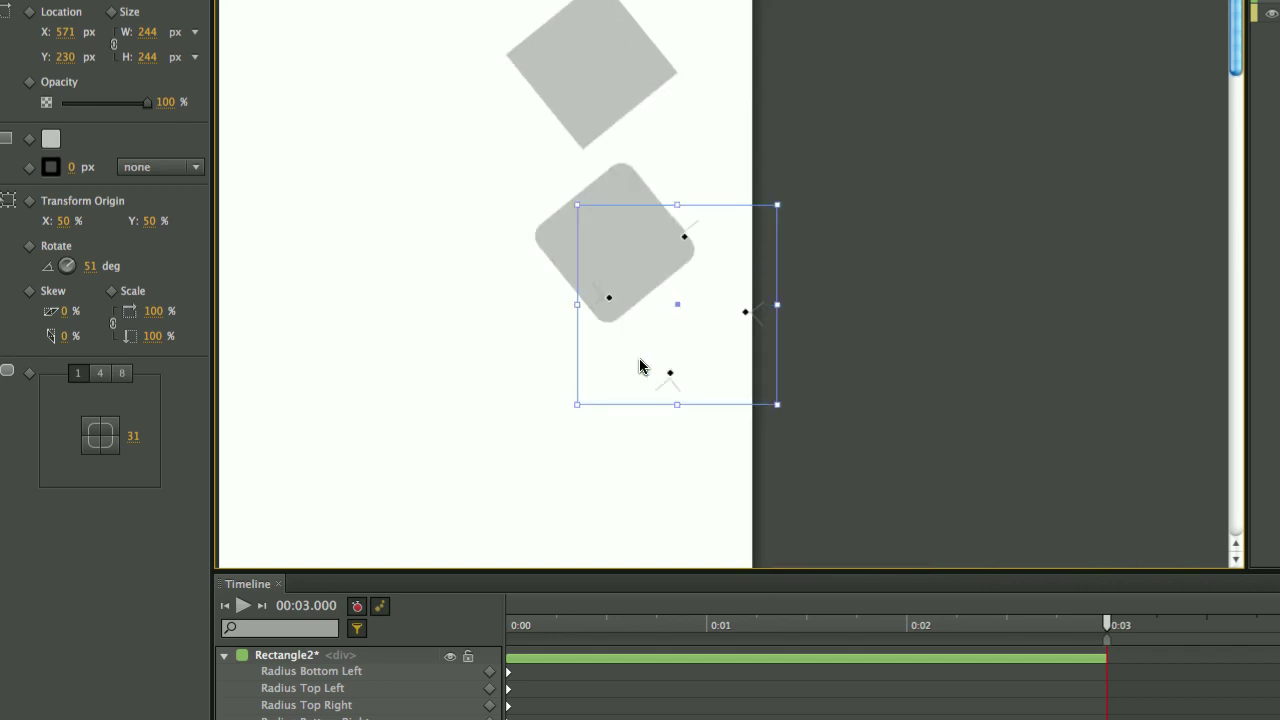
pyautogui.click(276, 171)
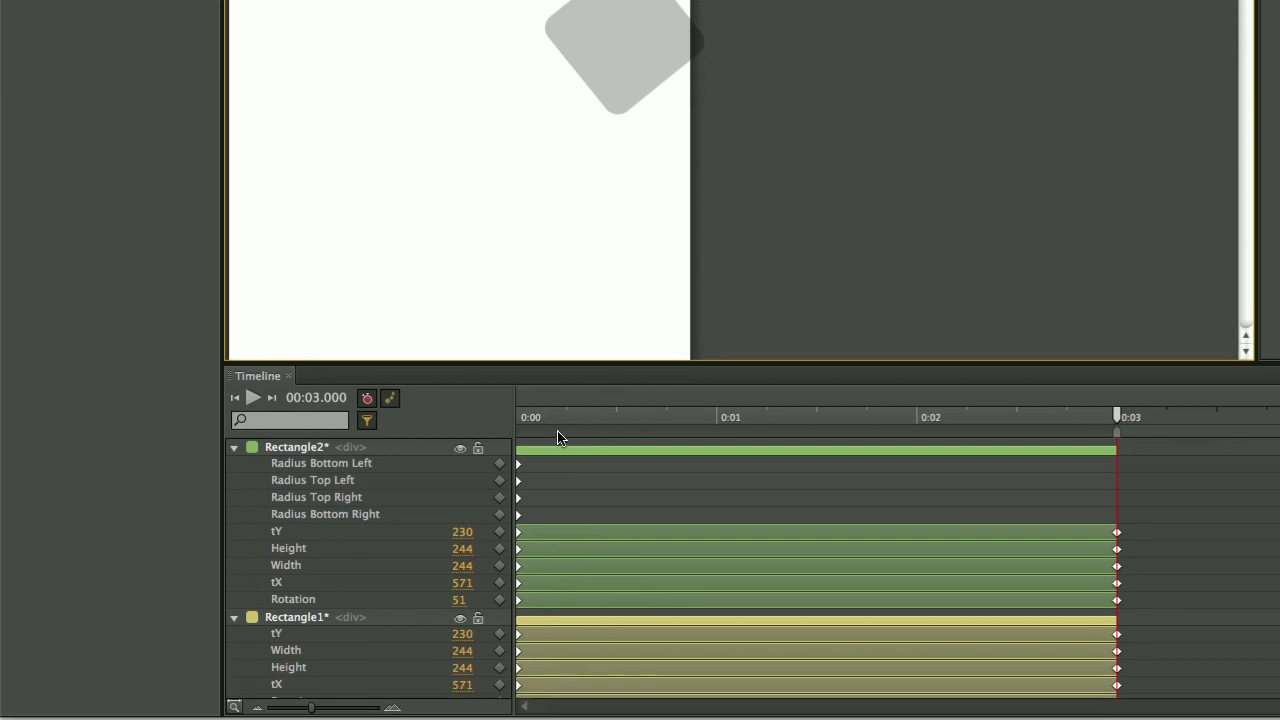
# Step: Preview the two-square animation in Firefox, highlight its local preview address, and return to Edge
pyautogui.hotkey('ctrl', 'Return')
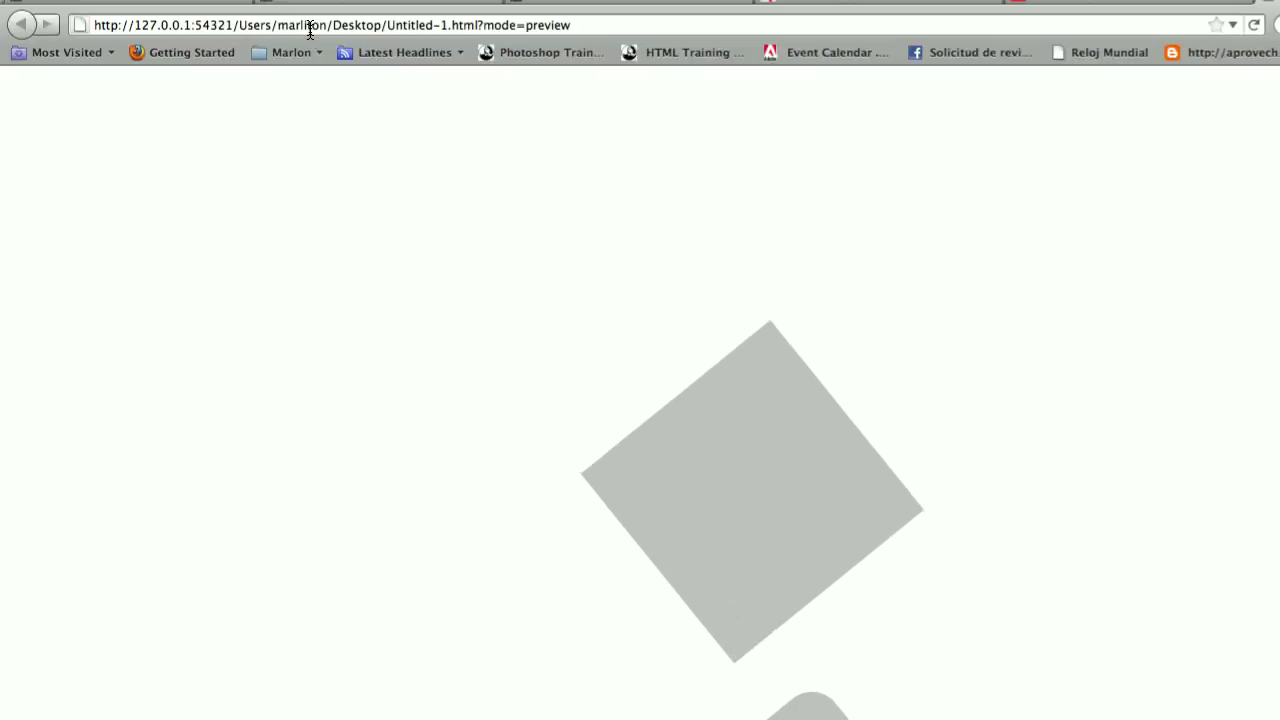
pyautogui.click(308, 96)
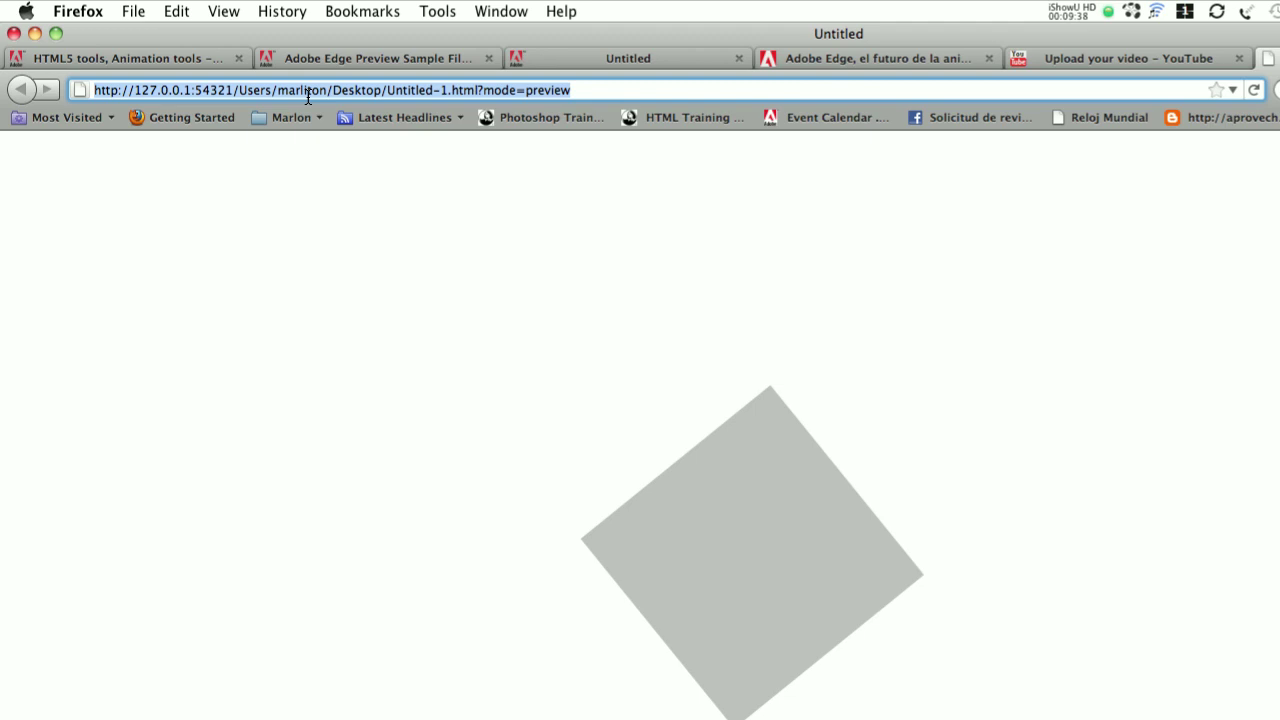
pyautogui.press('super+Tab')
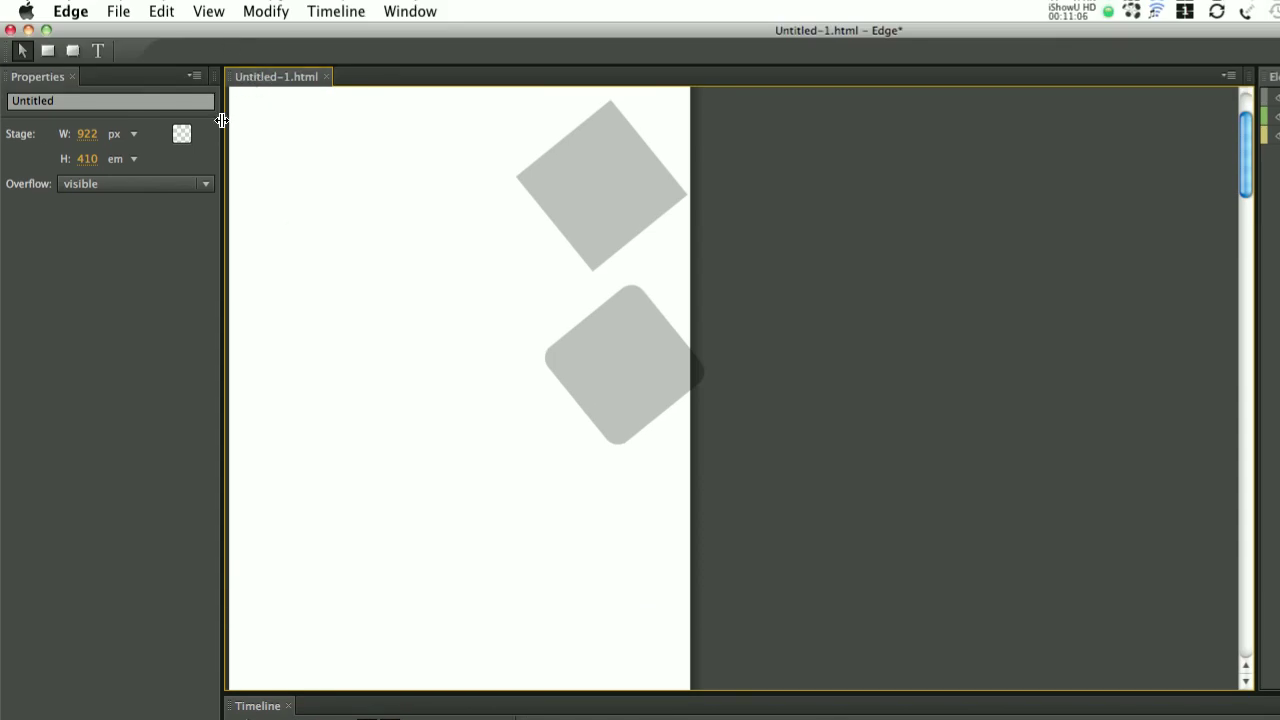
# Step: Switch to Finder, browse to Desktop > Edge > edge_p1_sample_ferriswheel, and select Edge_sample_ferriswheel.html
pyautogui.press('super+Tab')
pyautogui.press('super+Tab')
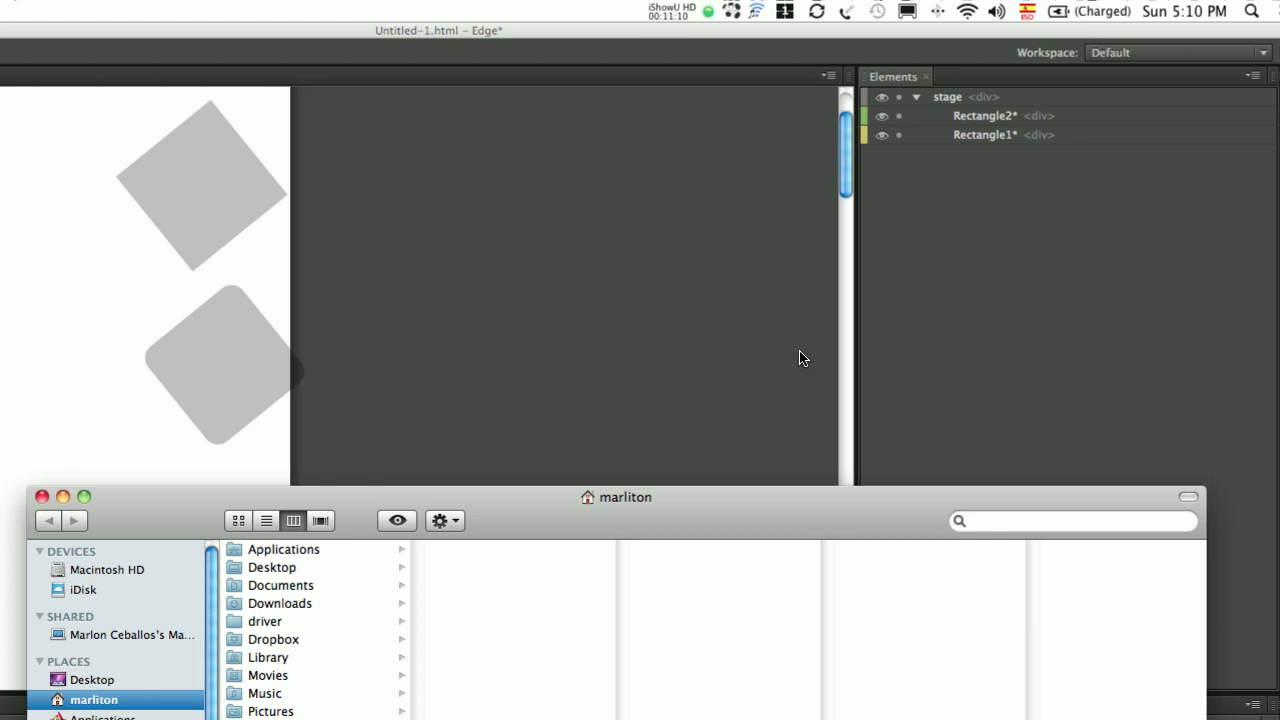
pyautogui.press('super+shift+d')
pyautogui.click(283, 590)
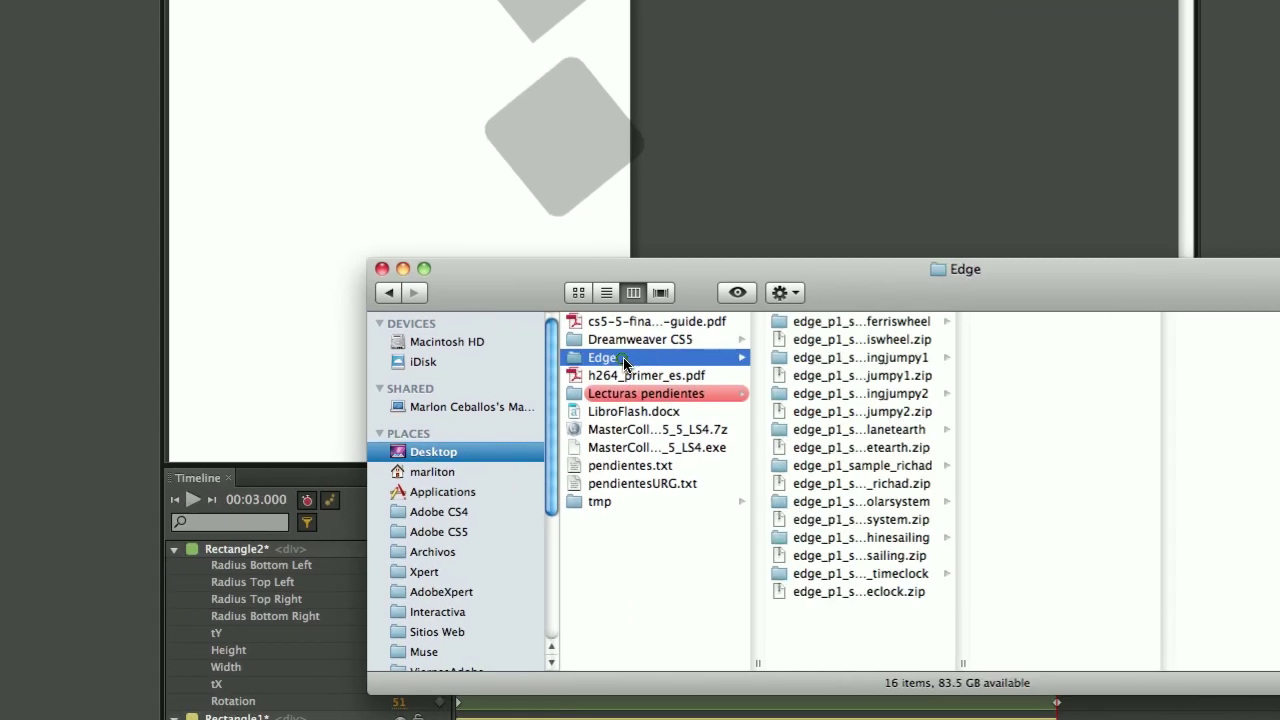
pyautogui.click(622, 361)
pyautogui.click(858, 321)
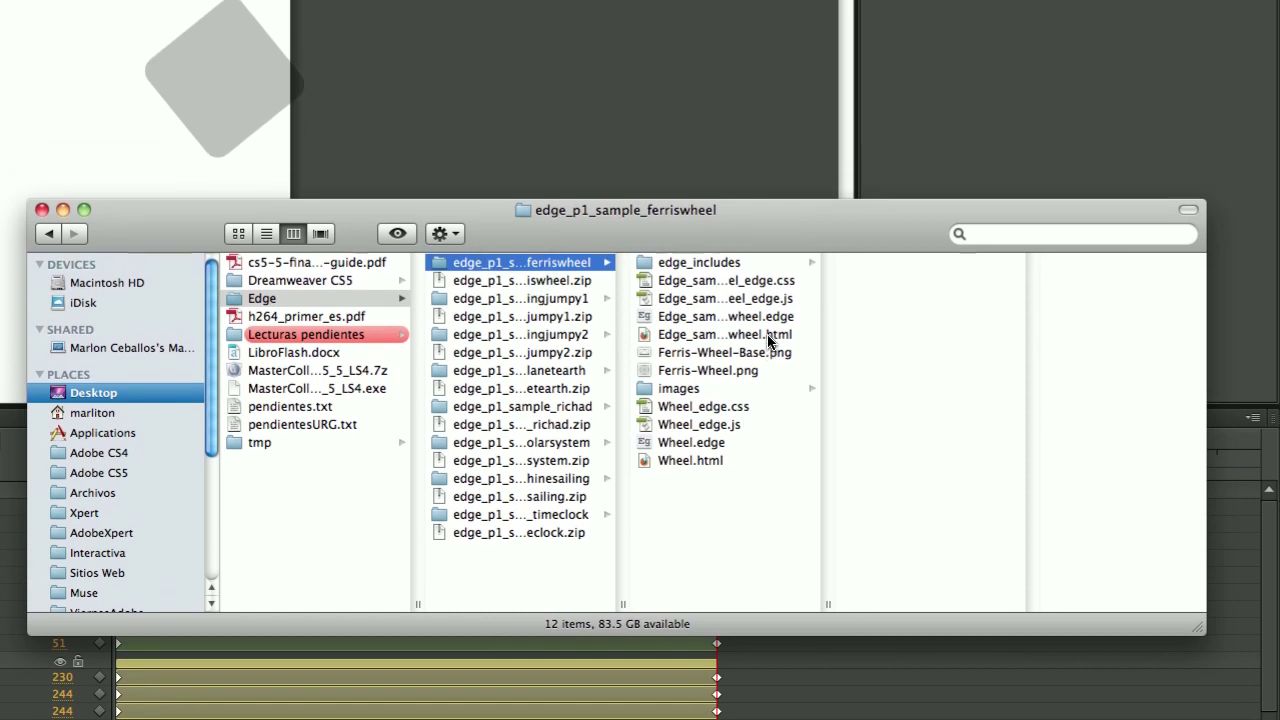
pyautogui.click(767, 336)
# Step: Switch to Firefox and view the Adobe Edge Preview Sample Files page and the online ferris wheel sample
pyautogui.press('super+Tab')
pyautogui.press('super+Tab')
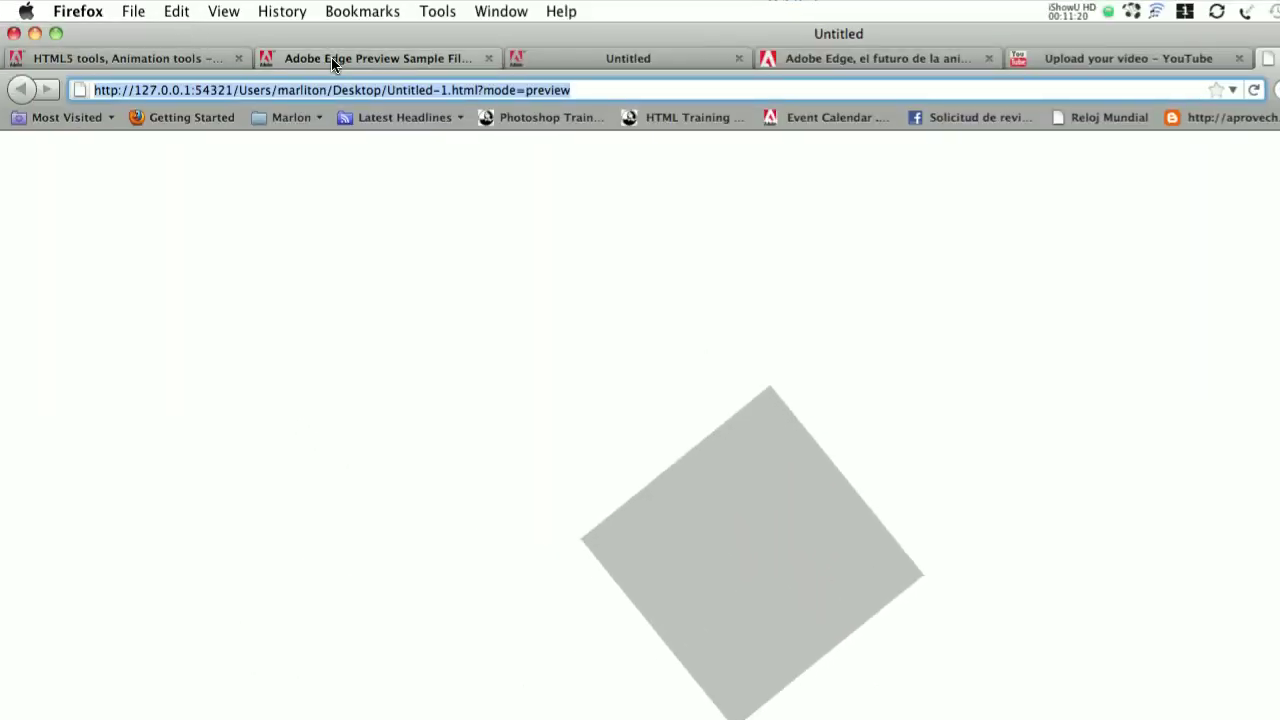
pyautogui.click(331, 57)
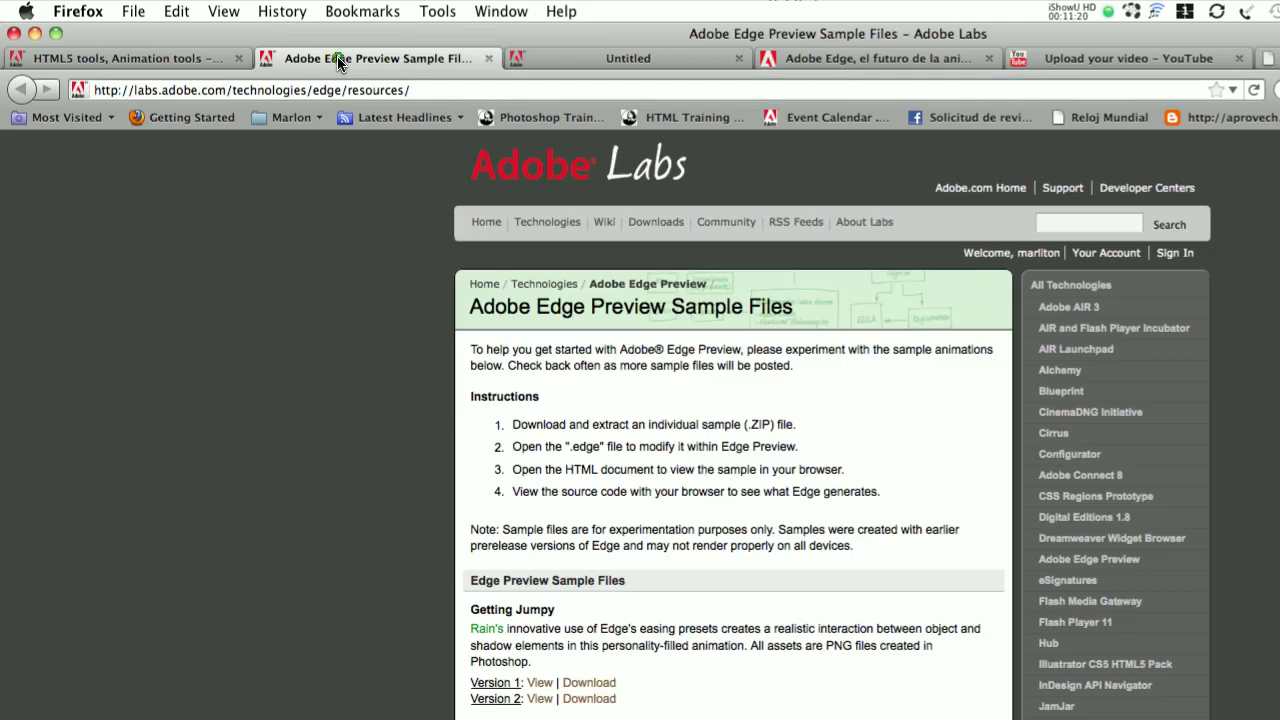
pyautogui.click(653, 57)
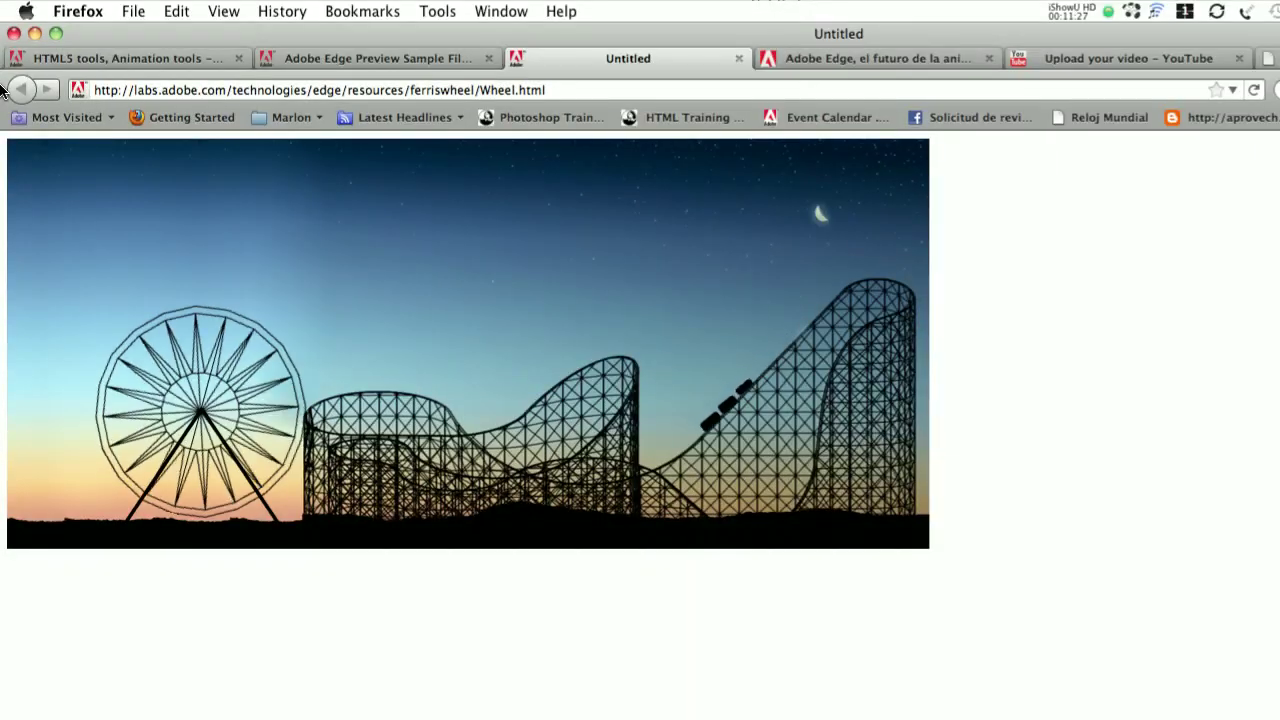
# Step: Return to the ferris wheel sample folder in Finder and widen its file column to show the full file names
pyautogui.press('super+Tab')
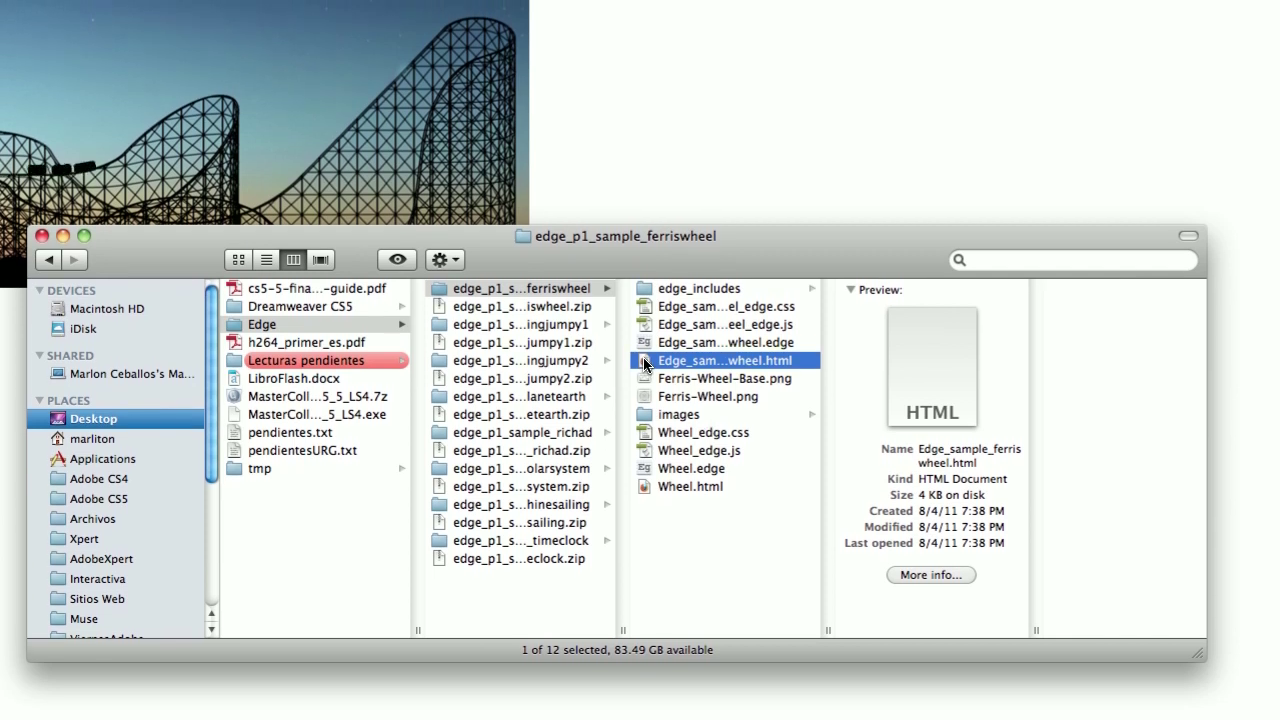
pyautogui.doubleClick(643, 362)
pyautogui.click(494, 112)
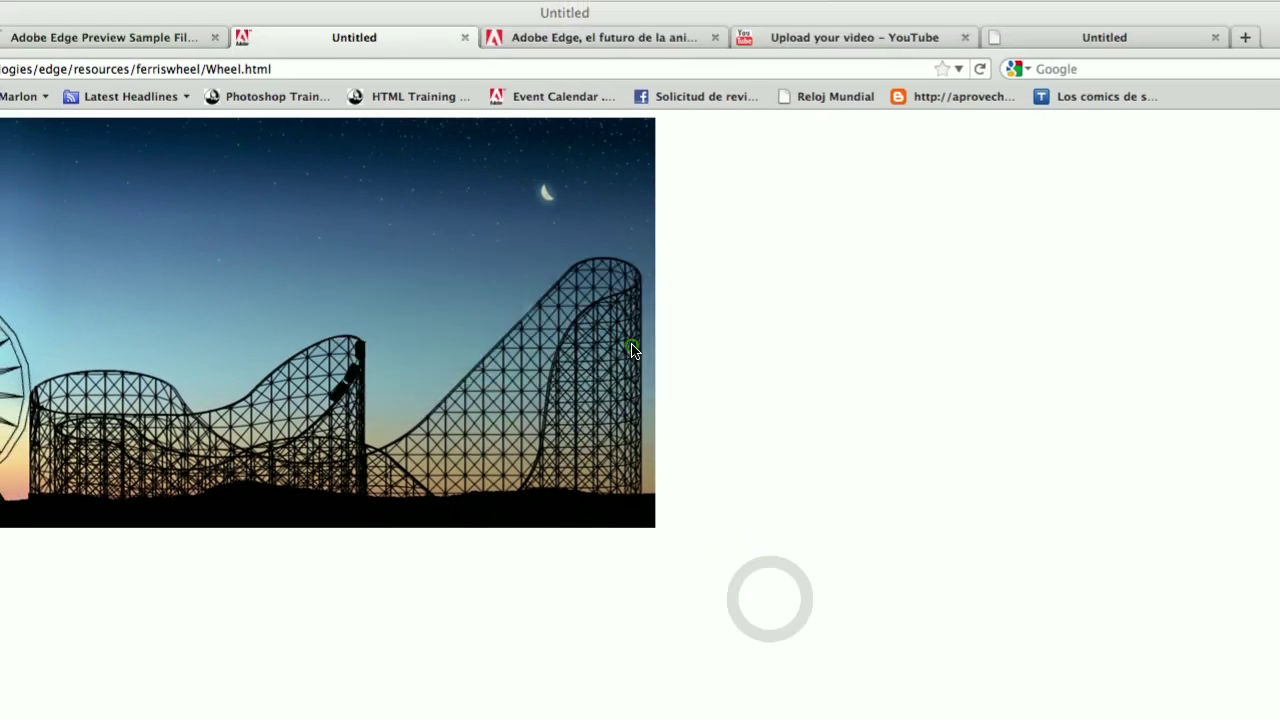
pyautogui.press('super+Tab')
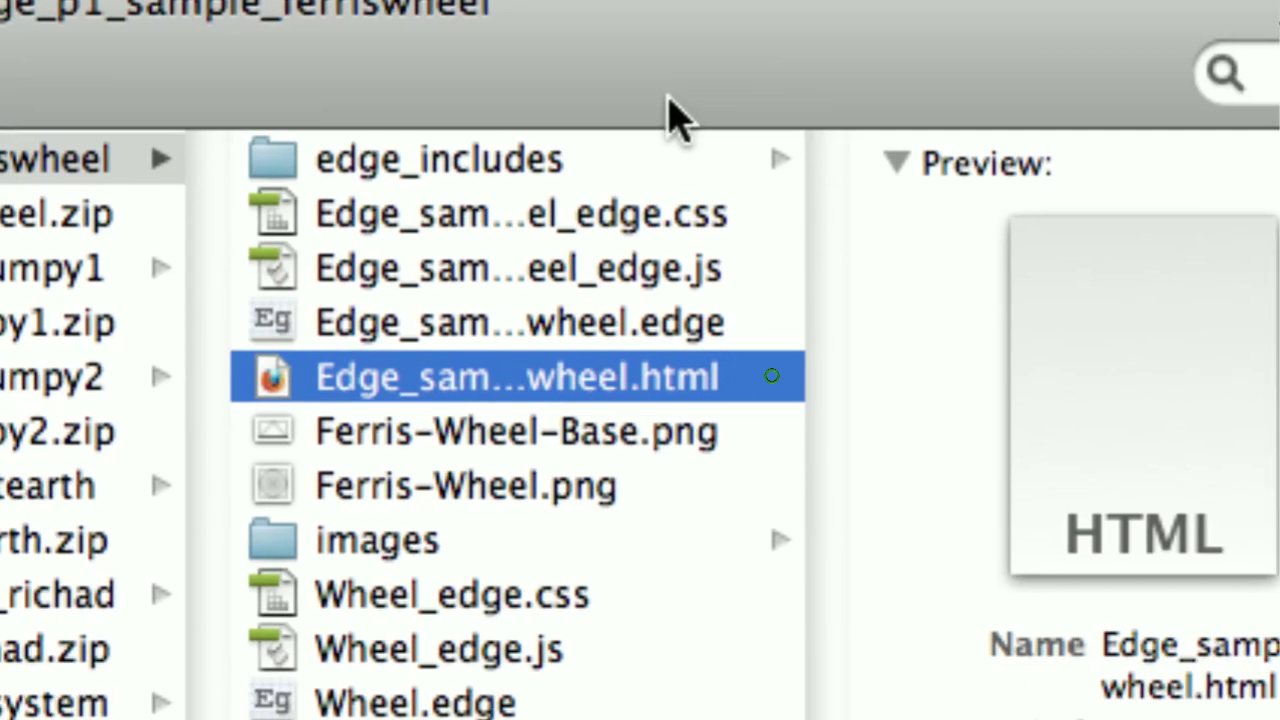
pyautogui.click(882, 560)
pyautogui.click(823, 719)
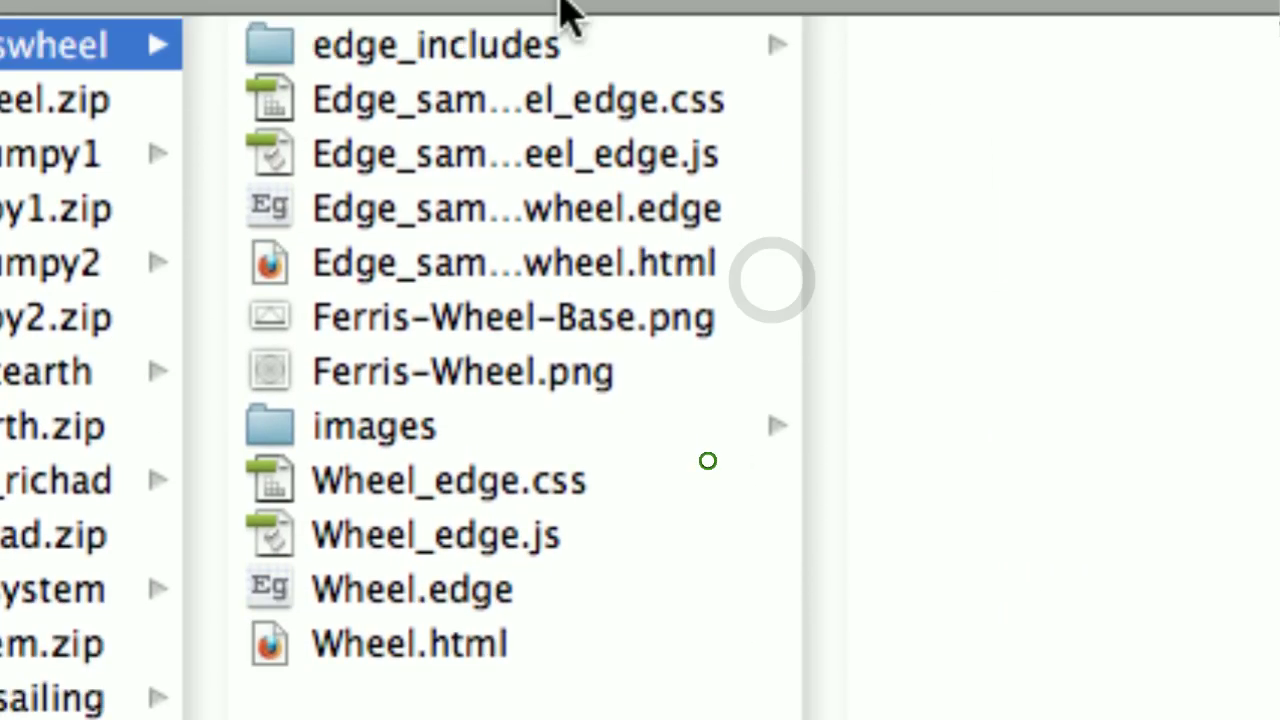
pyautogui.moveTo(818, 695); pyautogui.dragTo(1122, 694)
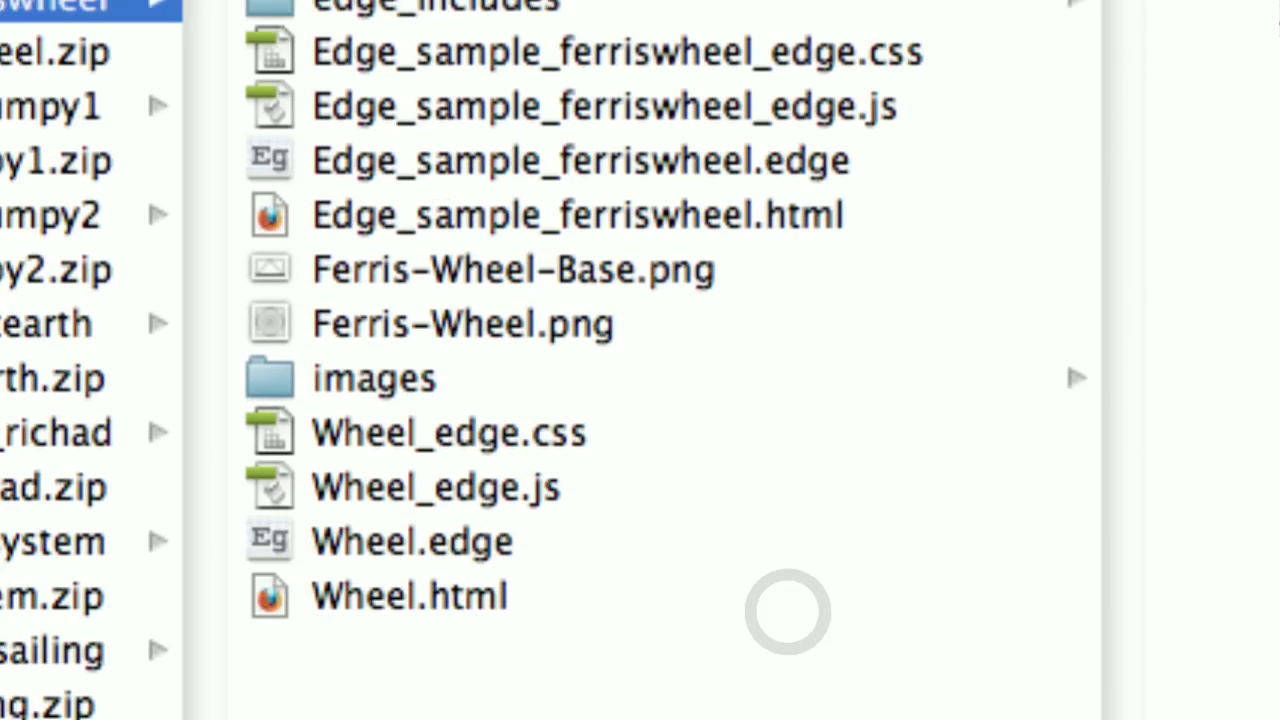
# Step: Look inside the edge_includes folder and open Edge_sample_ferriswheel.edge in Edge
pyautogui.click(440, 168)
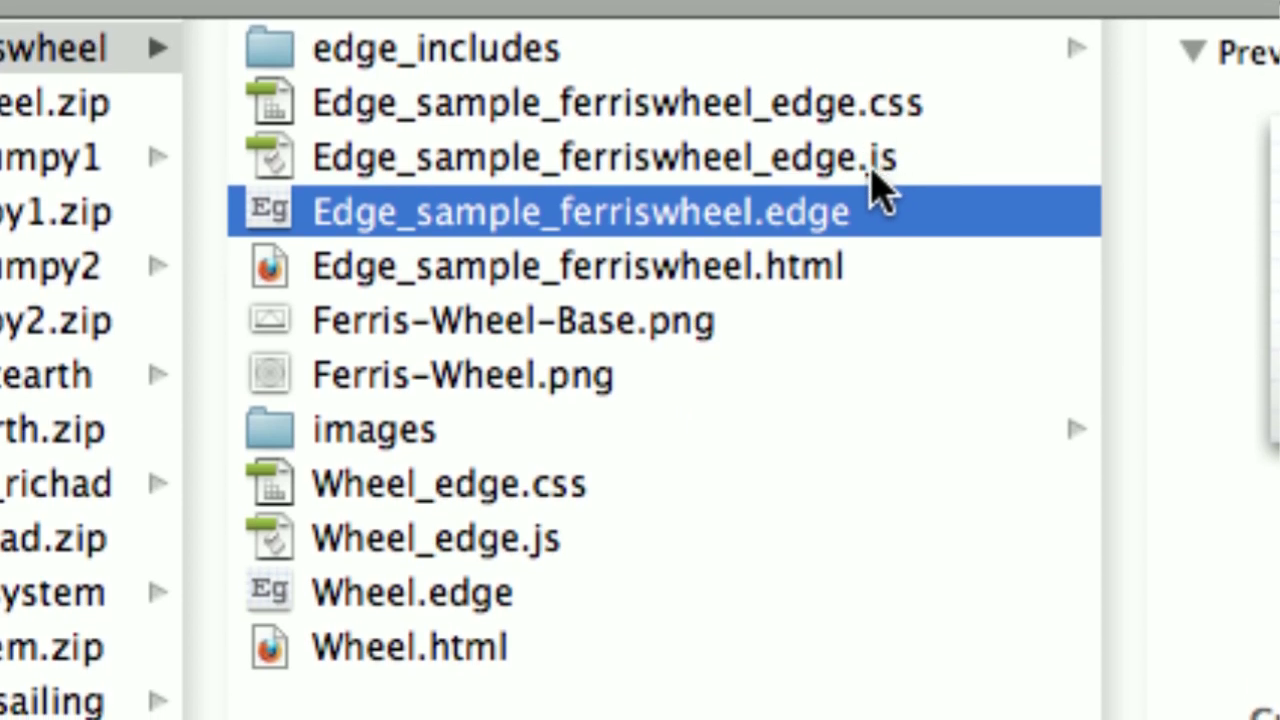
pyautogui.click(516, 92)
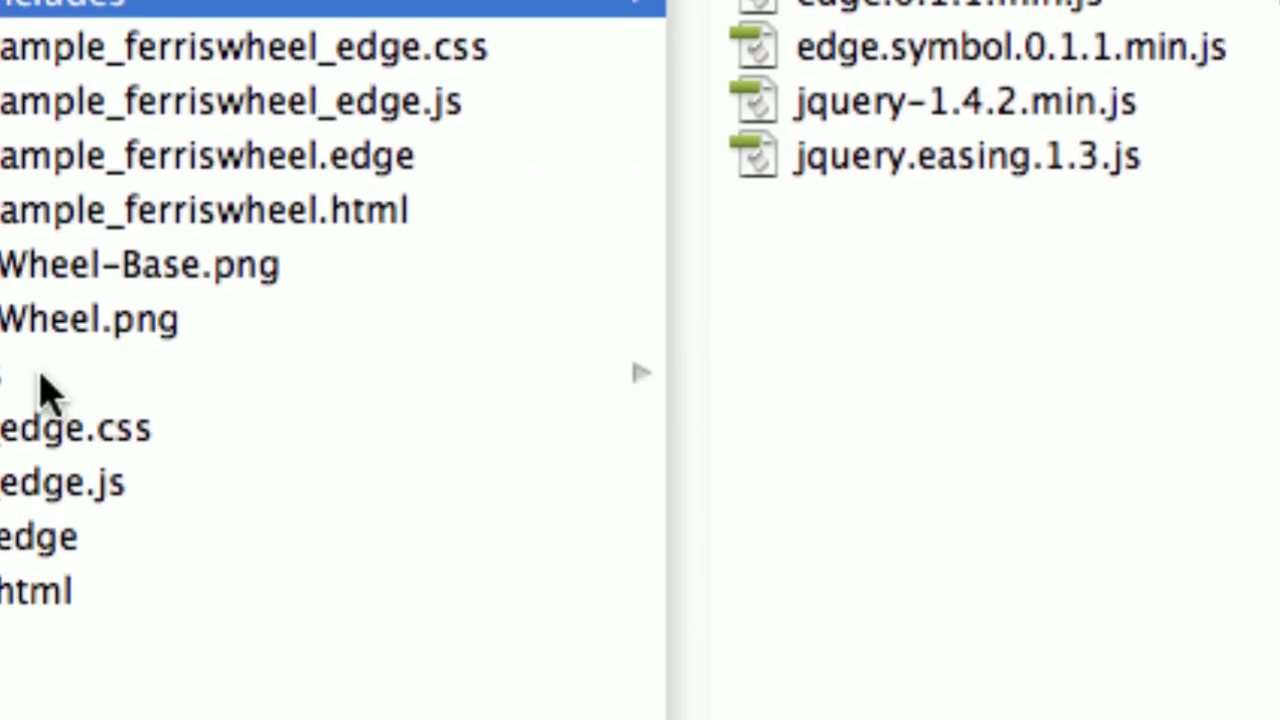
pyautogui.click(287, 197)
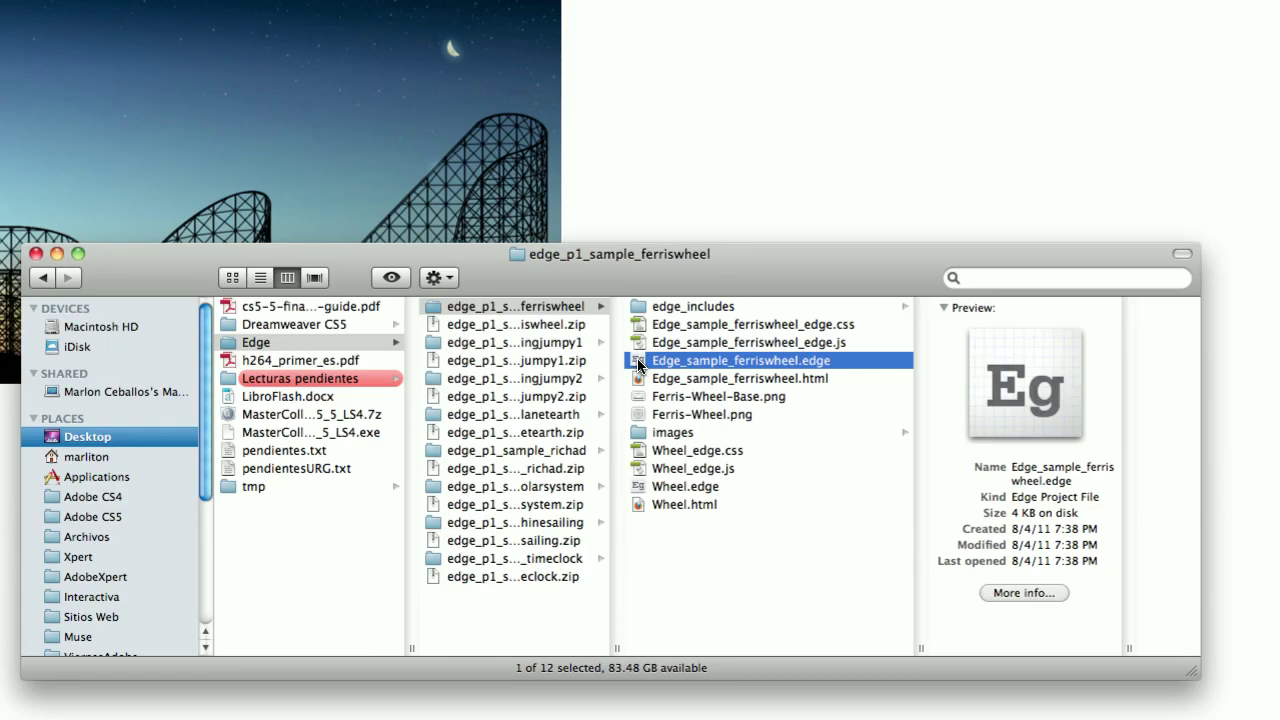
pyautogui.doubleClick(637, 358)
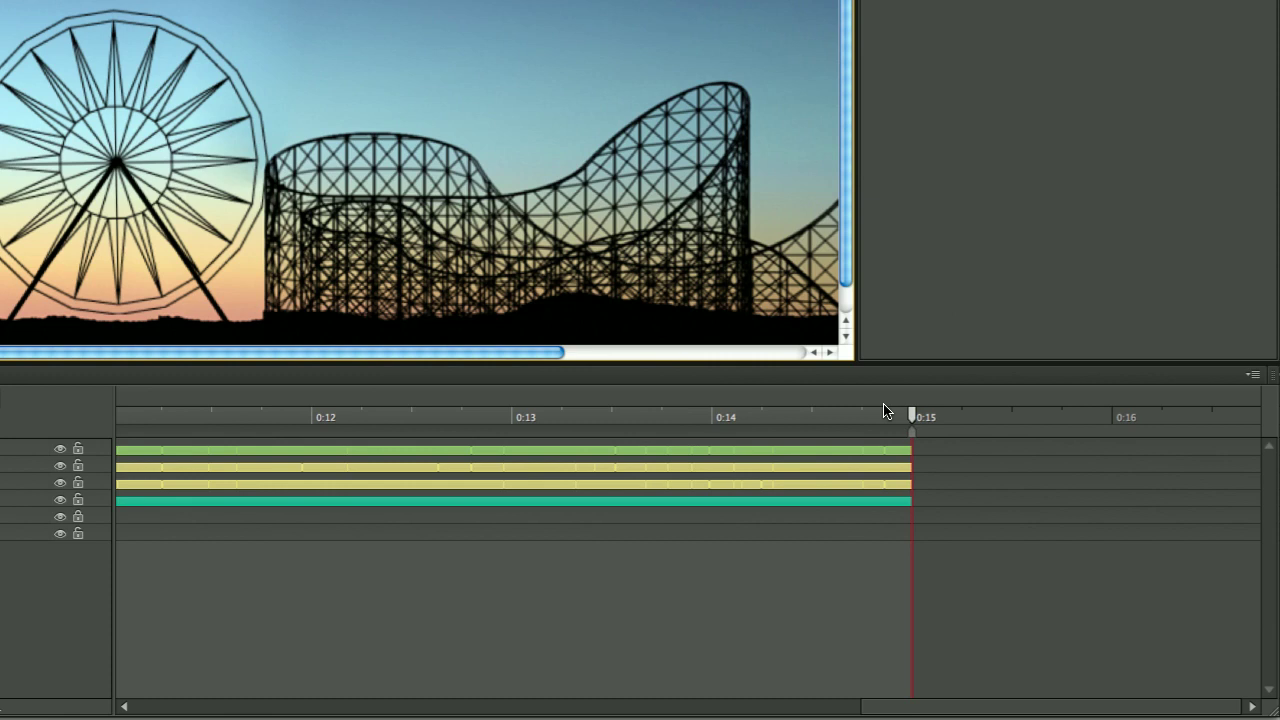
# Step: Scrub the ferris wheel sample's timeline from its end back to about 0:11 and on to about 0:02.8
pyautogui.click(912, 420)
pyautogui.moveTo(689, 420); pyautogui.dragTo(113, 414)
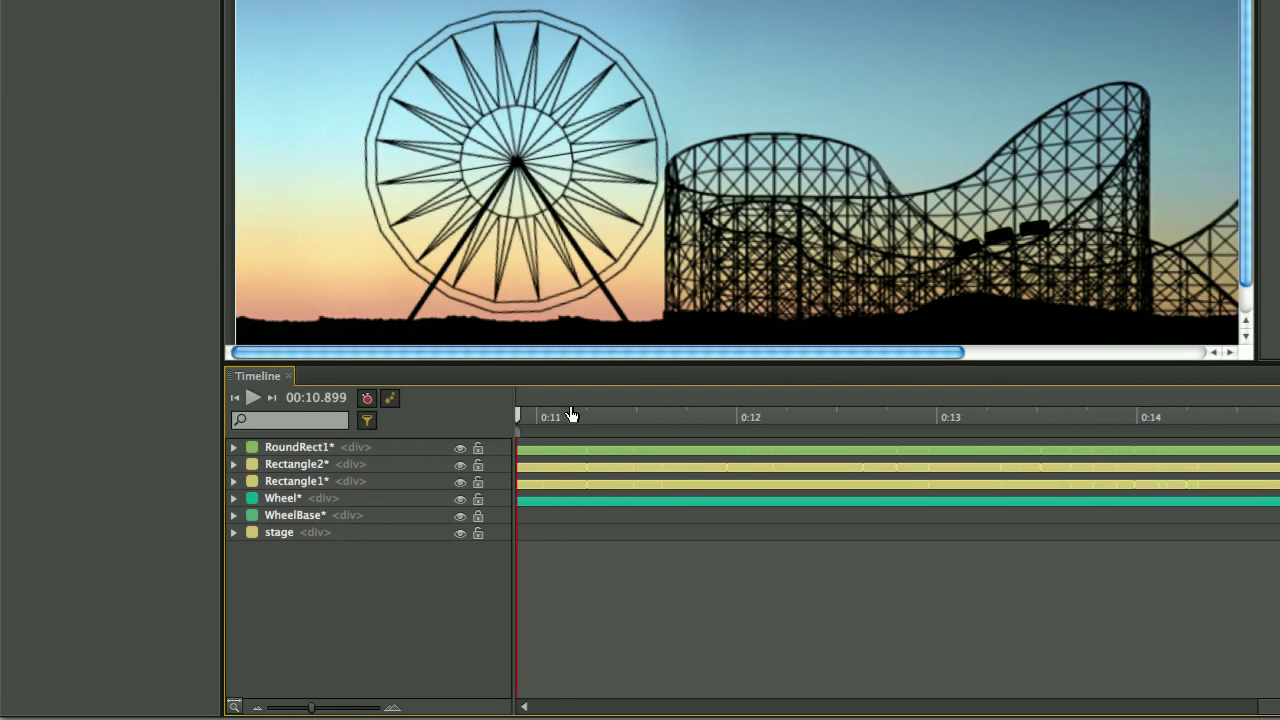
pyautogui.moveTo(570, 415)
pyautogui.mouseDown()
pyautogui.moveTo(989, 415)
pyautogui.moveTo(570, 415)
pyautogui.mouseUp()
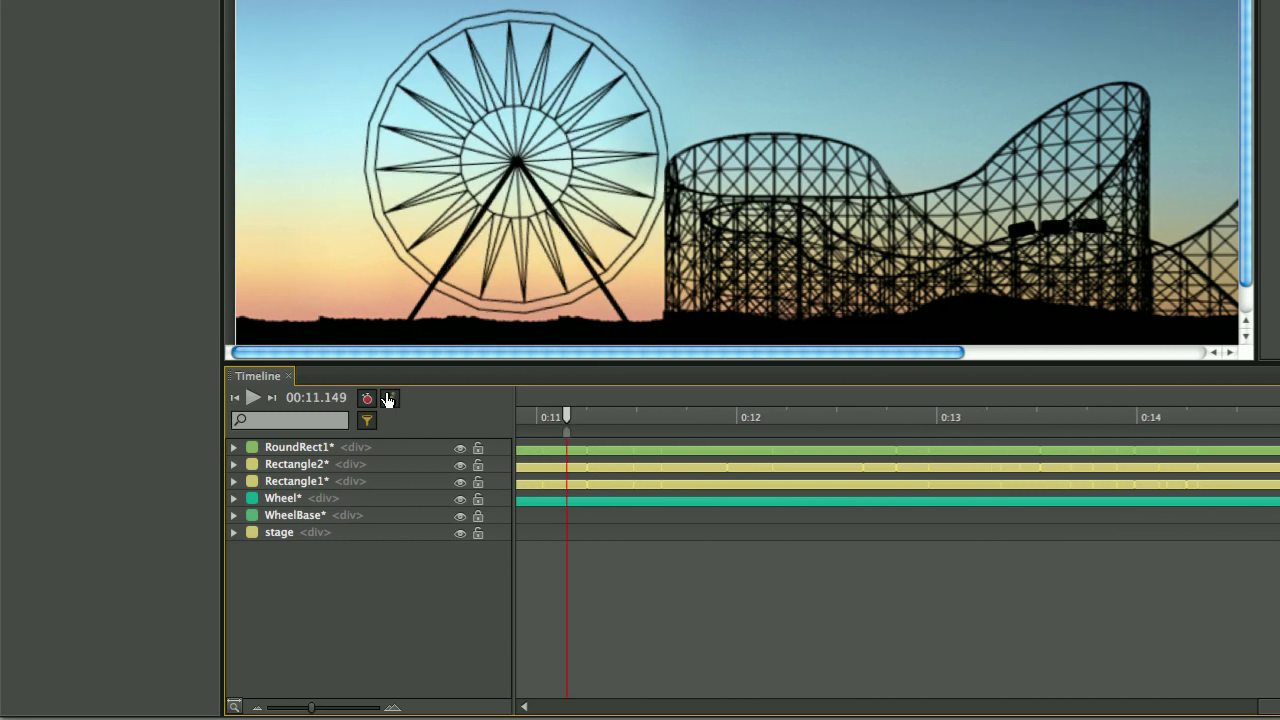
pyautogui.moveTo(388, 399); pyautogui.dragTo(443, 443)
pyautogui.moveTo(1055, 707); pyautogui.dragTo(805, 700)
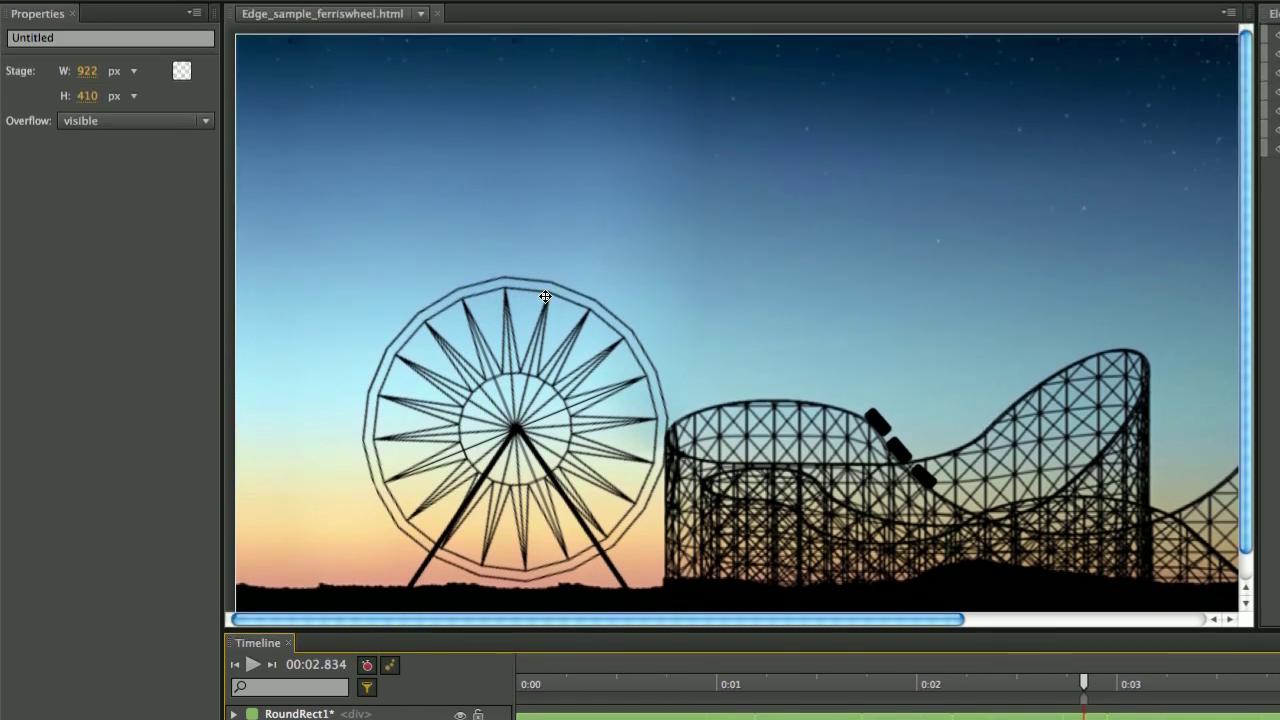
# Step: Select the Wheel element and scrub the opening seconds of the timeline to examine its rotation and the moving coaster cars
pyautogui.click(250, 26)
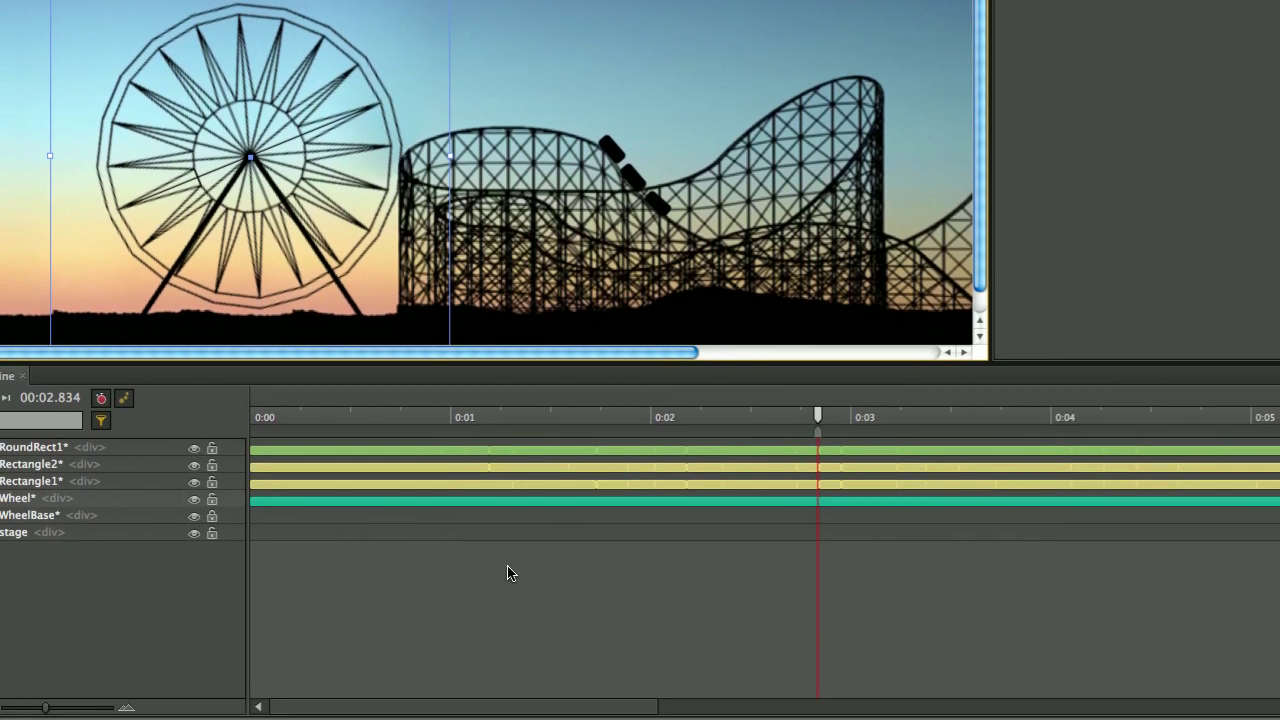
pyautogui.click(622, 704)
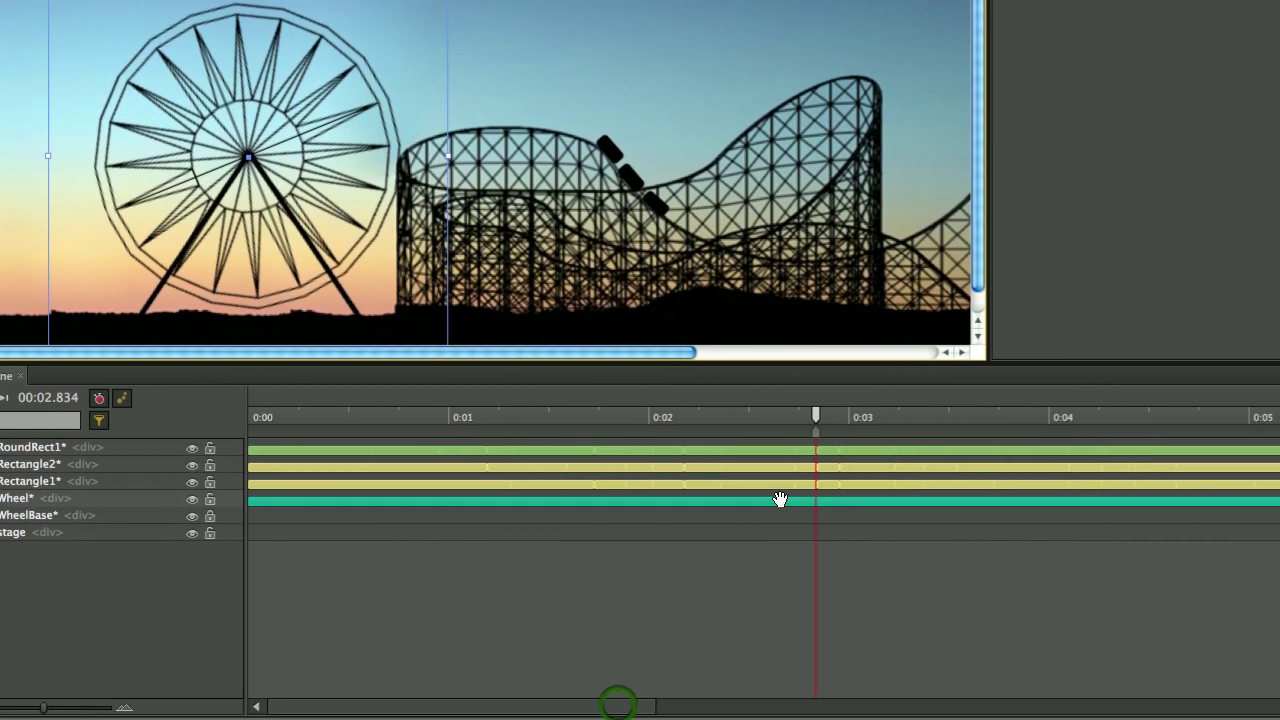
pyautogui.moveTo(816, 414); pyautogui.dragTo(682, 416)
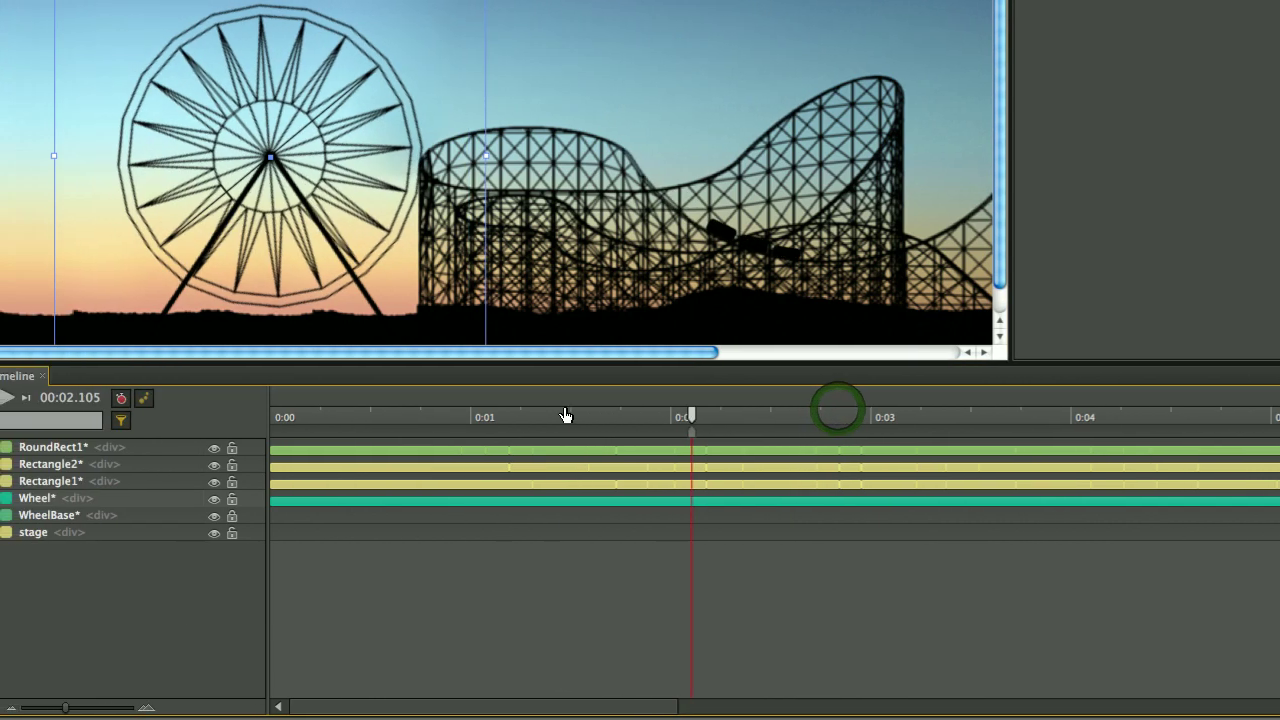
pyautogui.moveTo(565, 416); pyautogui.dragTo(453, 416)
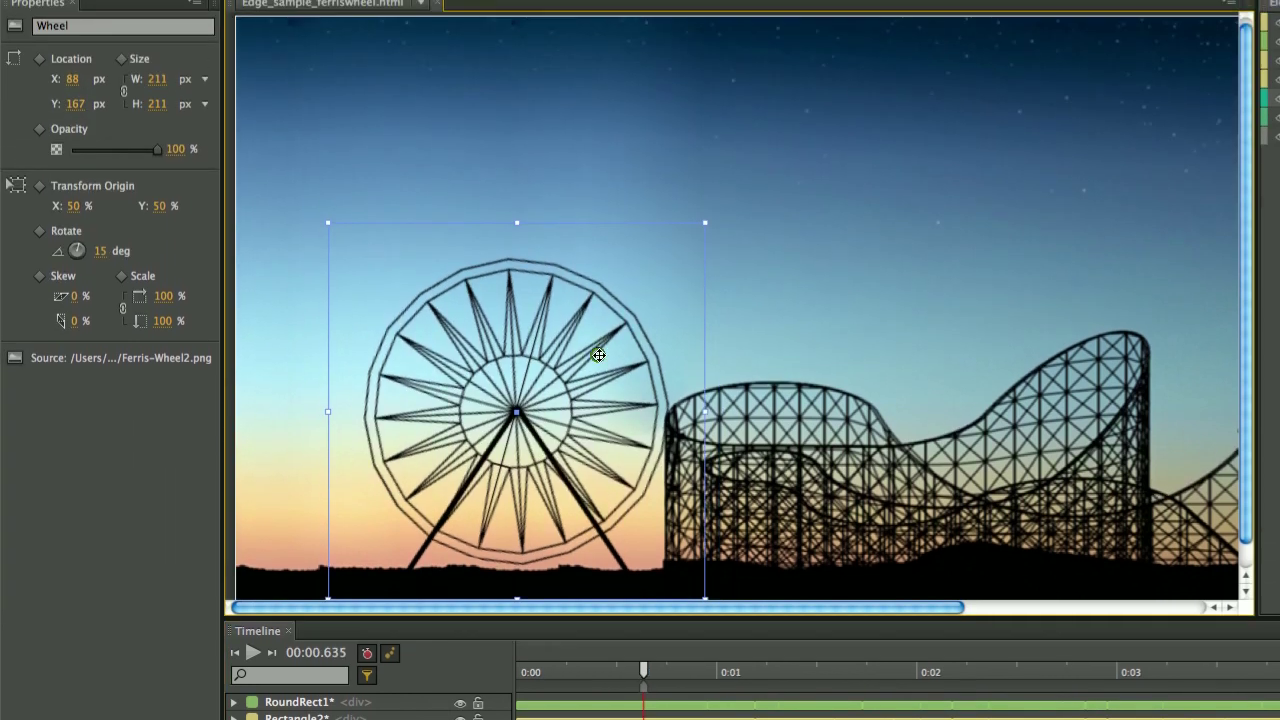
pyautogui.click(599, 193)
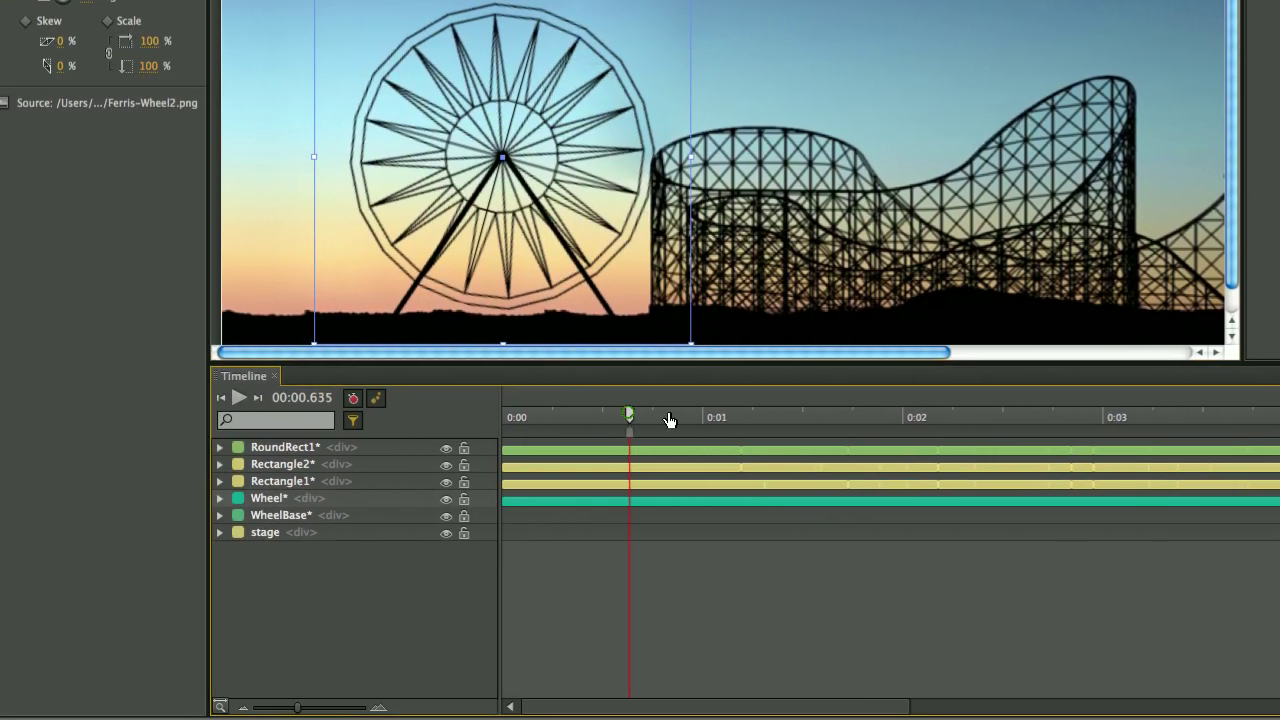
pyautogui.moveTo(629, 414); pyautogui.dragTo(810, 420)
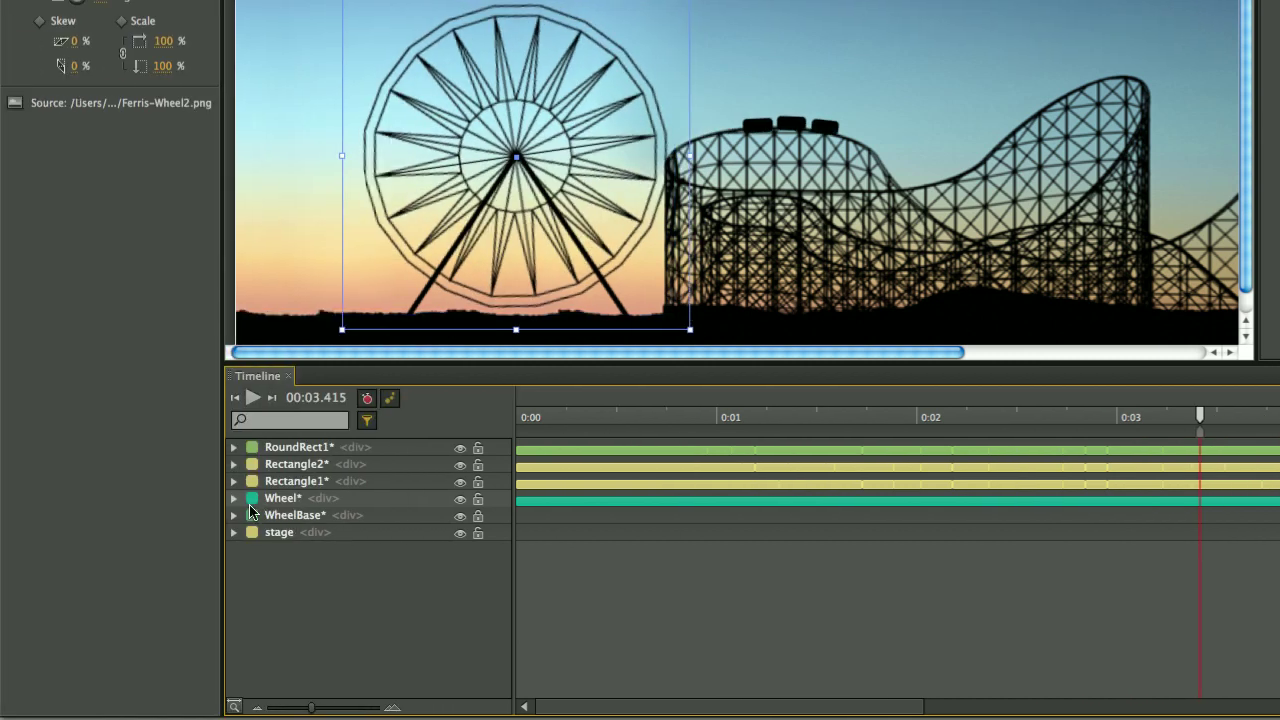
# Step: Expand the keyframe tracks of Wheel and RoundRect1 to examine them, and preview the ferris wheel sample in the browser
pyautogui.click(234, 499)
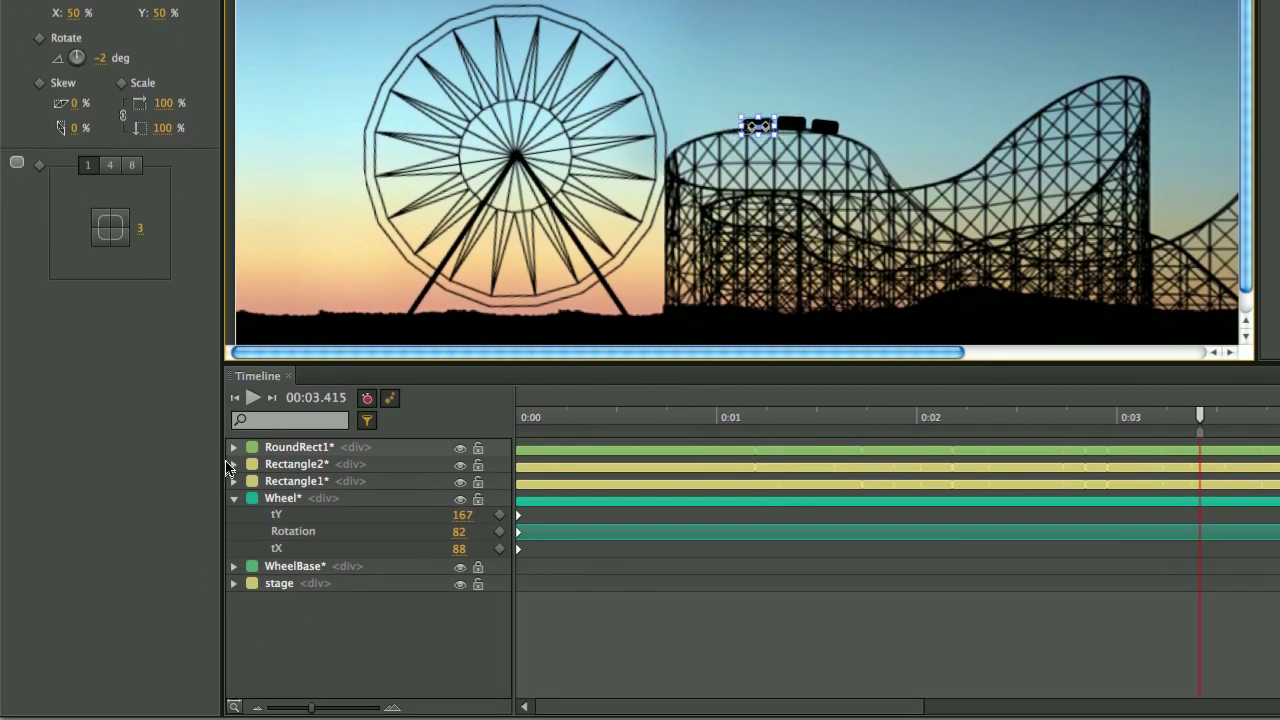
pyautogui.click(234, 449)
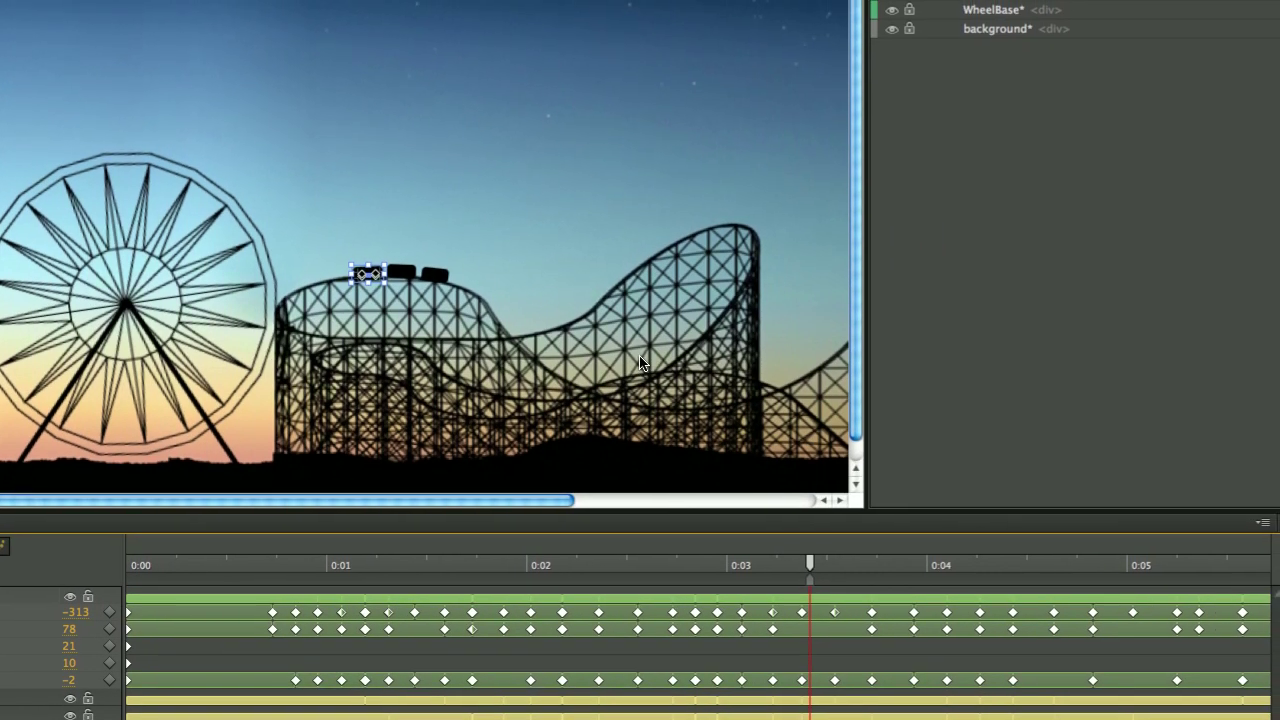
pyautogui.press('super+Return')
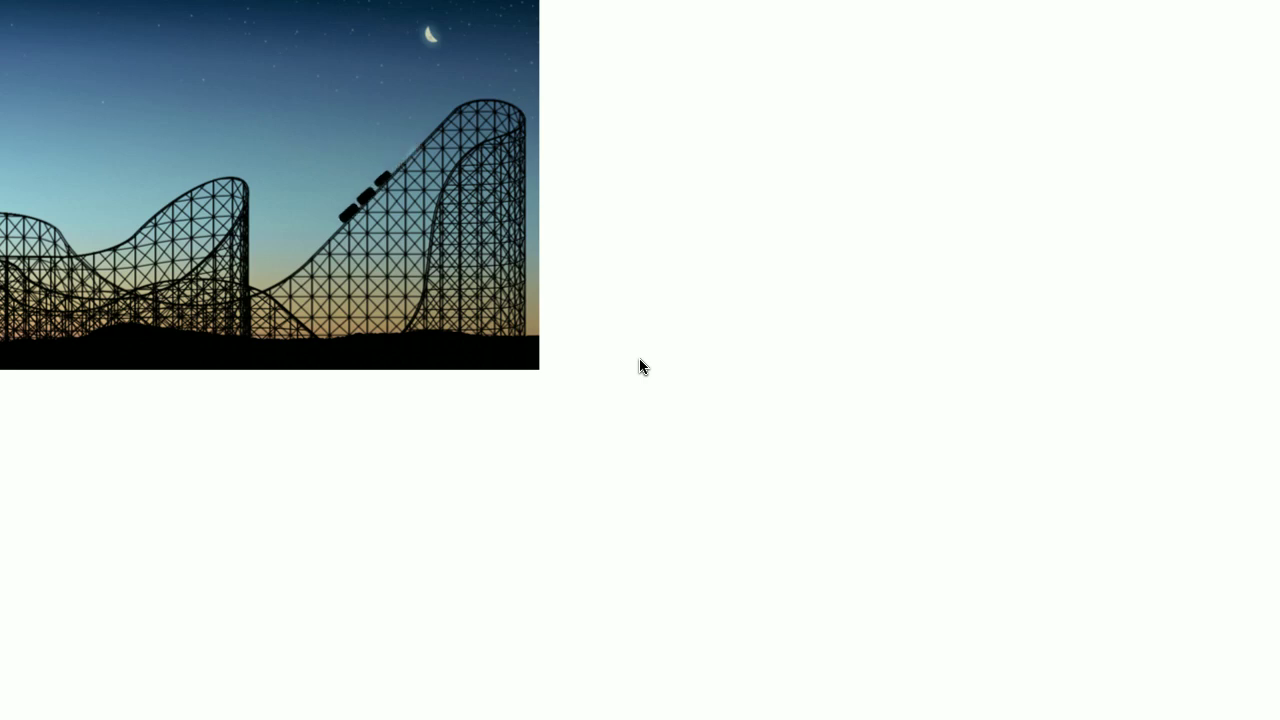